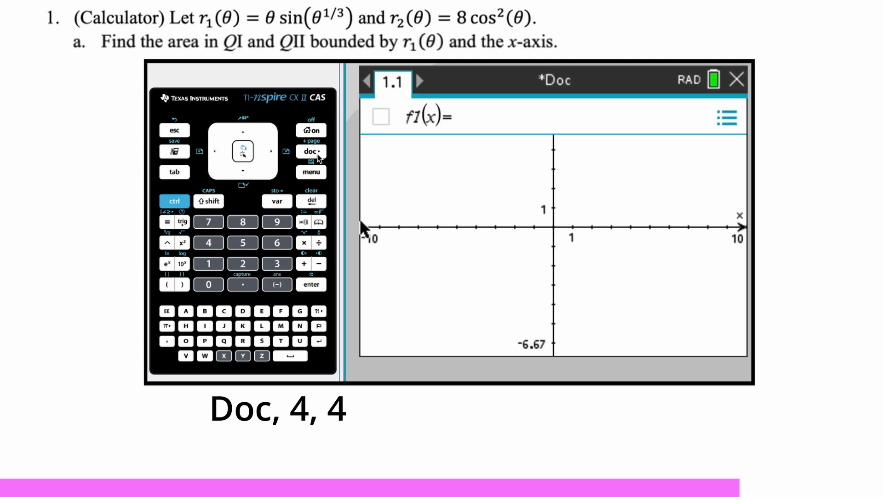
# - Graph the polar function r1(θ)=θ·sin(θ^(1/3)) with θ running from 0 to pi
pyautogui.click(312, 173)
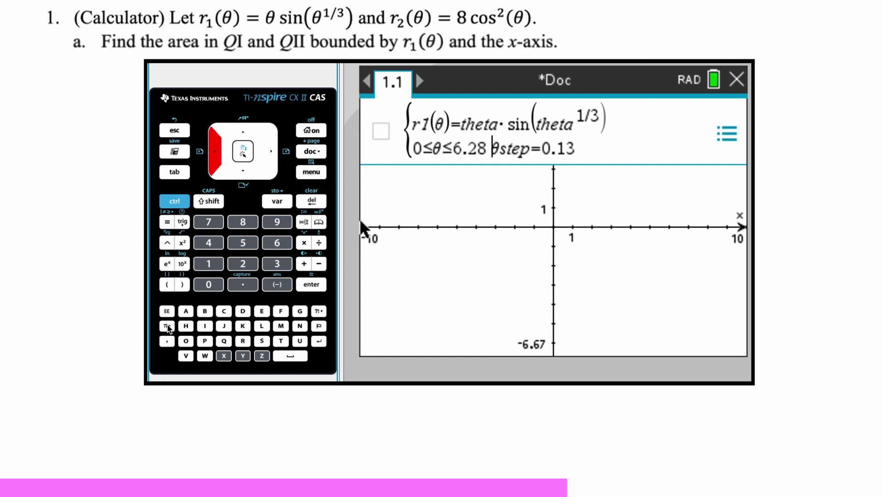
pyautogui.hotkey('shift', 'Left')
pyautogui.hotkey('shift', 'Left')
pyautogui.hotkey('shift', 'Left')
pyautogui.hotkey('shift', 'Left')
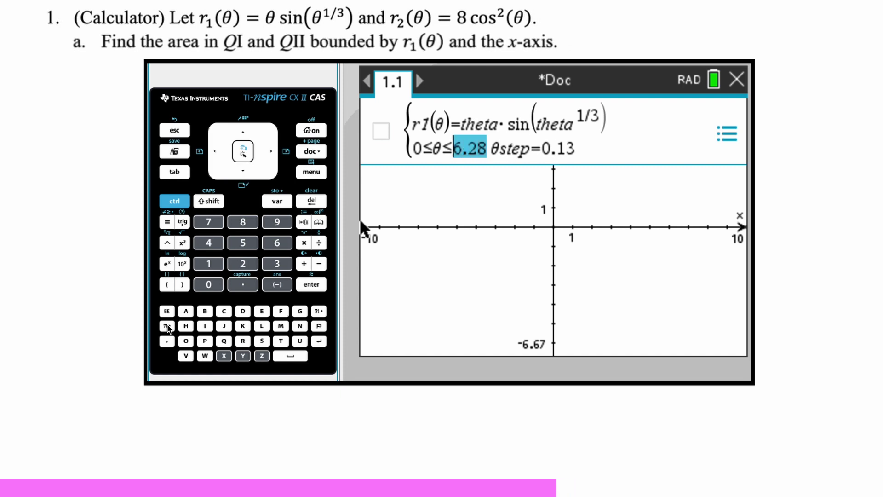
pyautogui.write('pi')
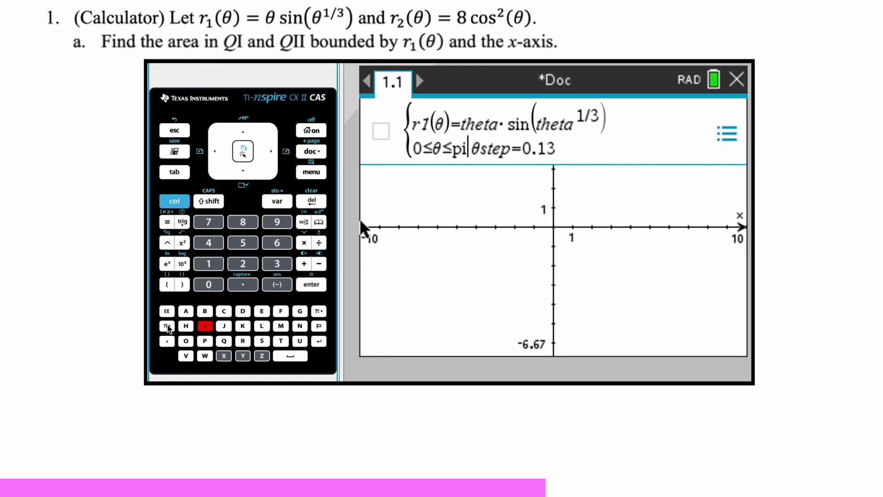
pyautogui.press('Return')
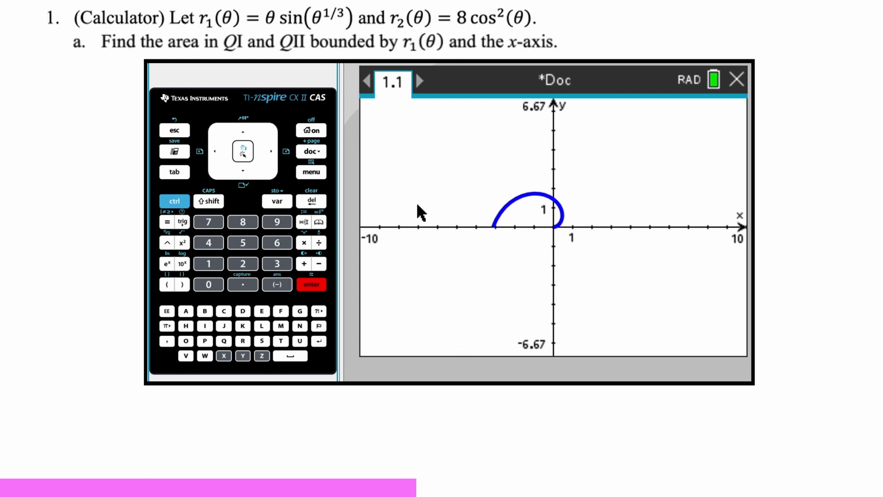
# - Insert a Calculator page into the document
pyautogui.click(320, 152)
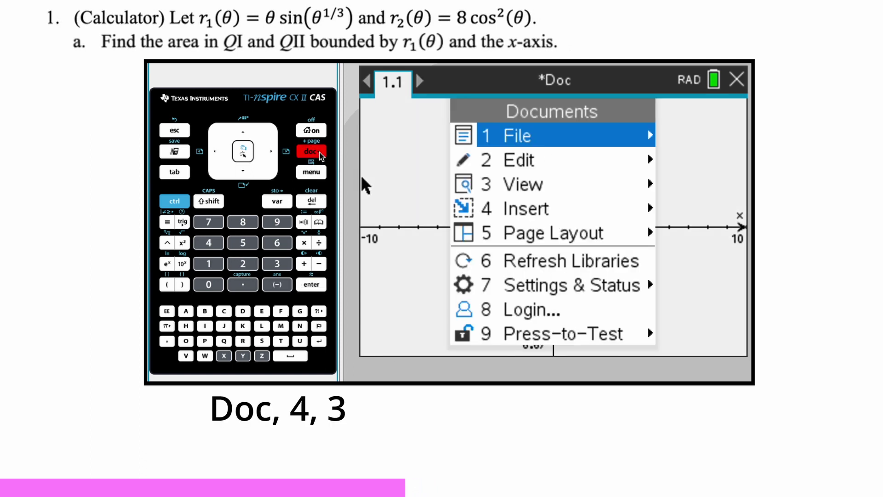
pyautogui.press('4')
pyautogui.press('Down')
pyautogui.press('Down')
pyautogui.press('Down')
pyautogui.press('Up')
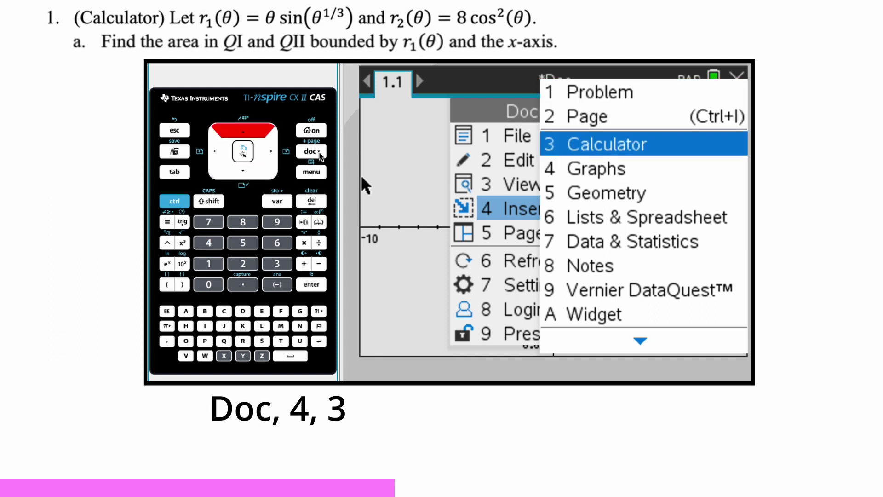
pyautogui.press('3')
# - Enter the fraction 1/2 followed by a definite integral with lower limit 0 and upper limit π
pyautogui.hotkey('ctrl', '/')
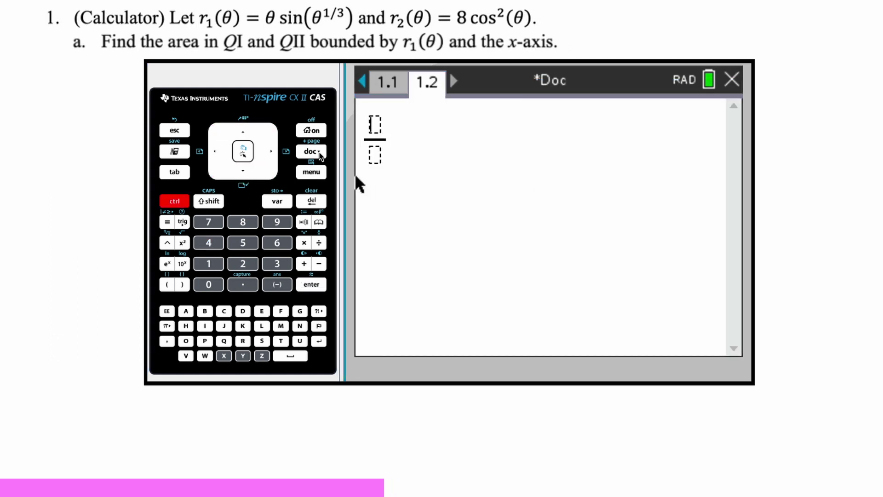
pyautogui.write('1')
pyautogui.press('Tab')
pyautogui.write('2')
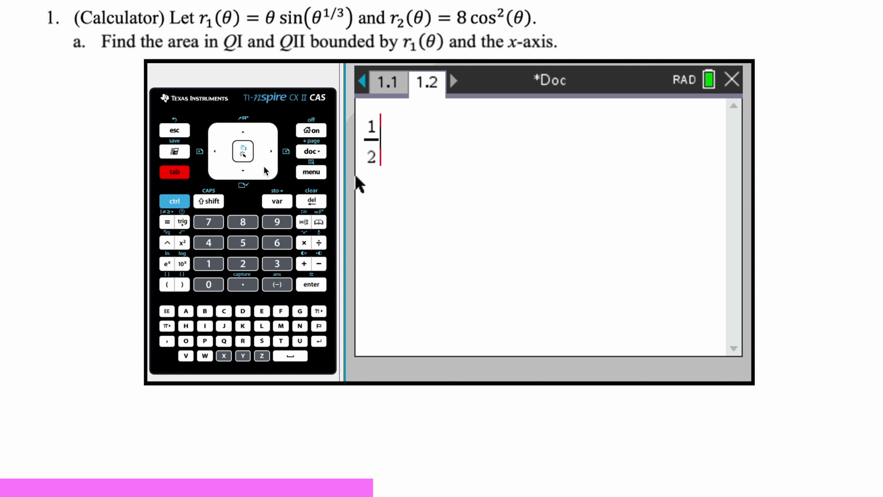
pyautogui.click(212, 201)
pyautogui.click(303, 263)
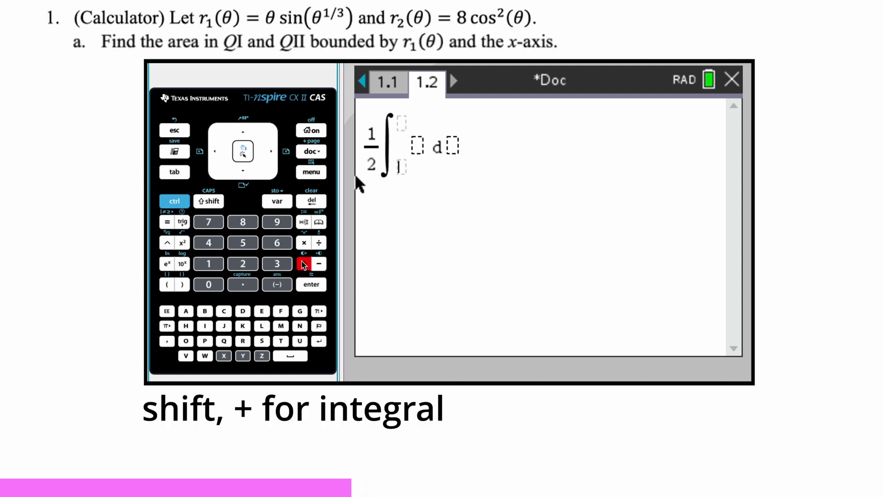
pyautogui.write('0')
pyautogui.press('Tab')
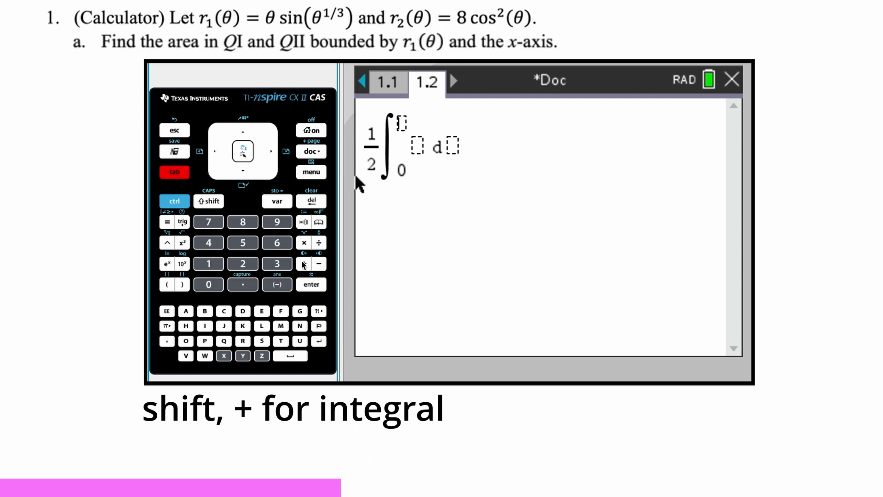
pyautogui.click(167, 327)
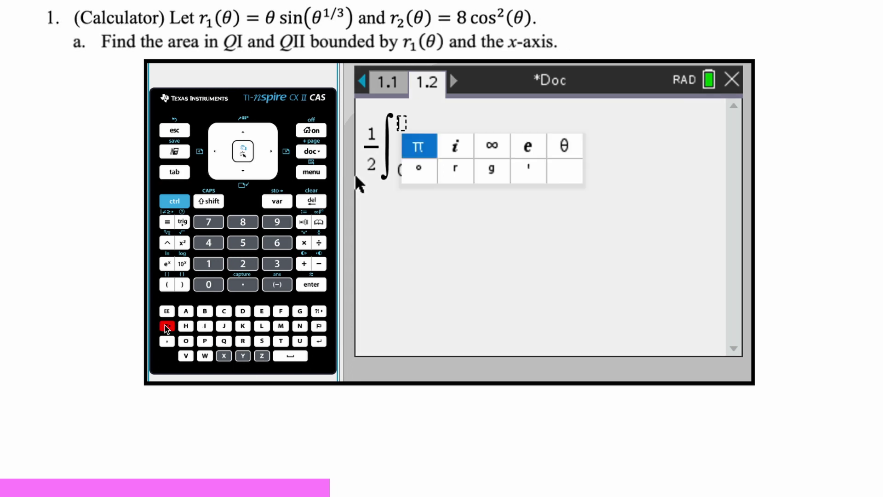
pyautogui.press('Return')
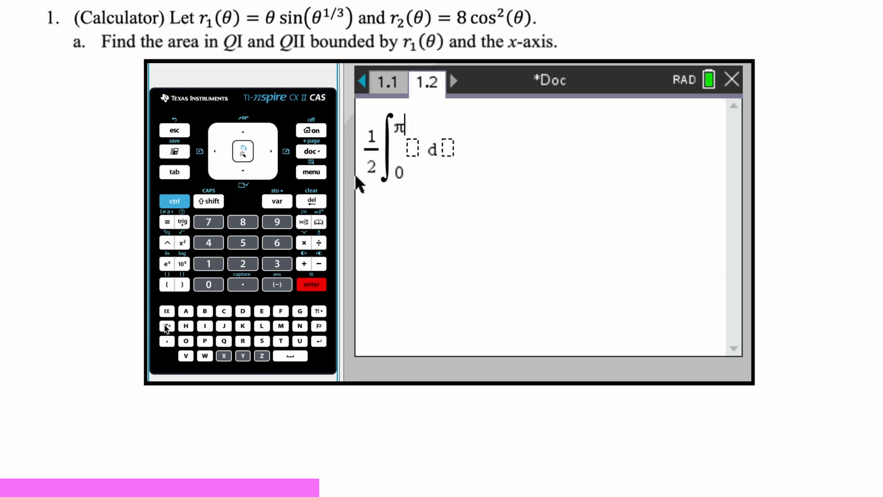
pyautogui.press('Tab')
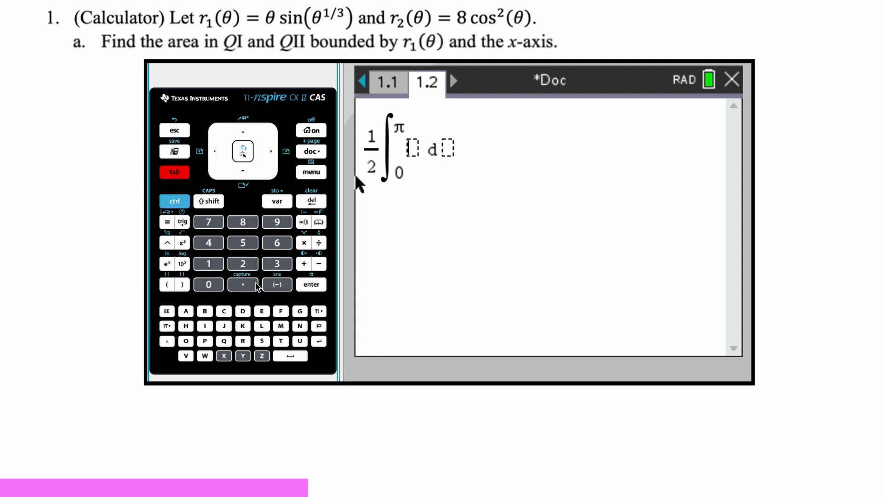
# - Integrate the square of the stored function r1(t) with respect to t as a decimal result, and read the calculation's warning
pyautogui.click(281, 205)
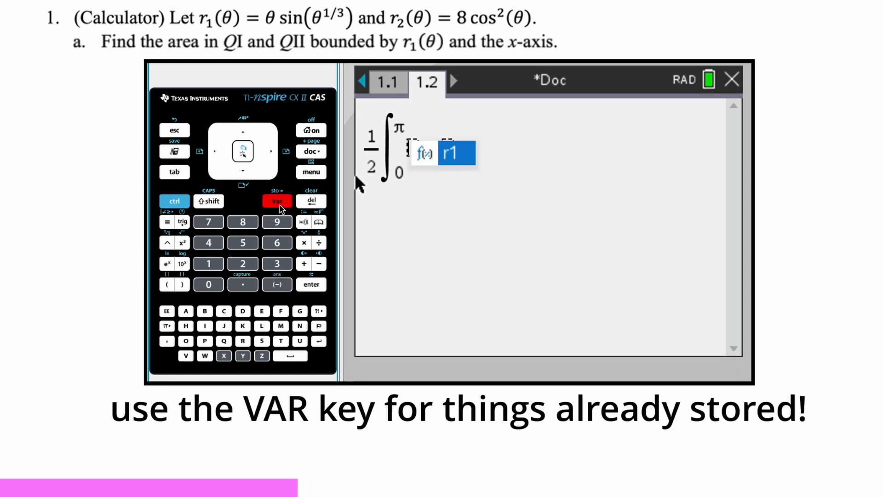
pyautogui.press('Return')
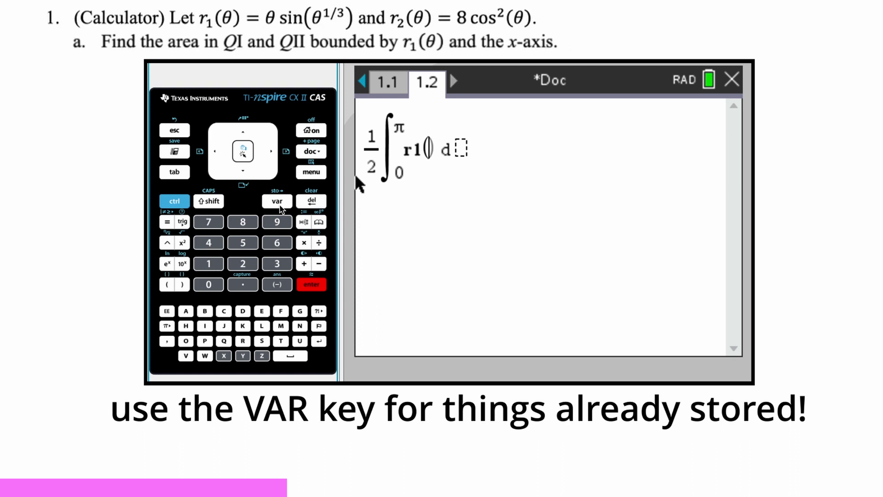
pyautogui.write('t')
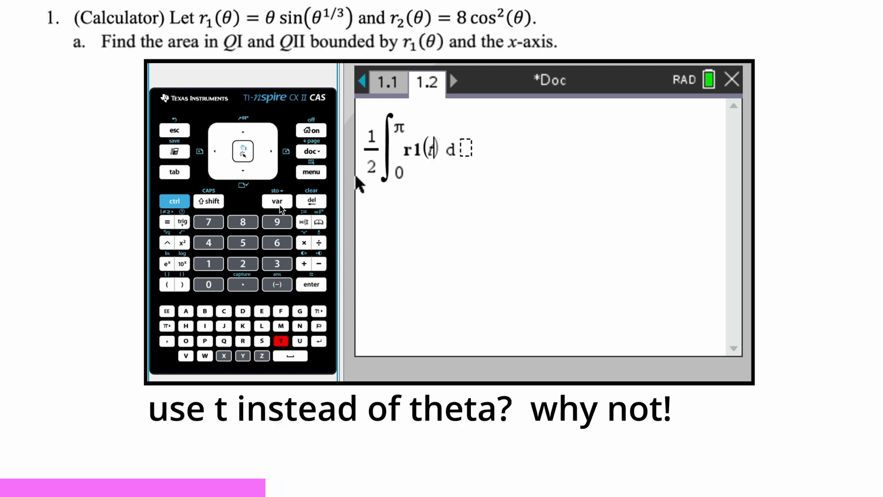
pyautogui.press('Right')
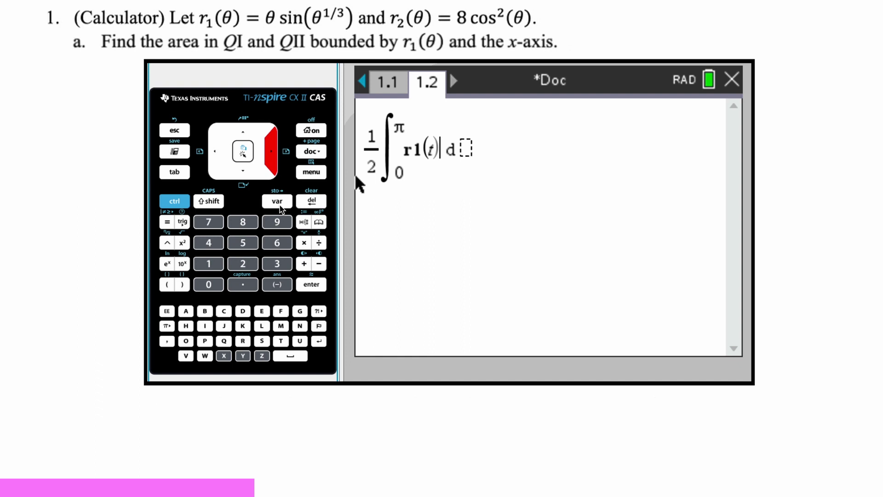
pyautogui.write('^2')
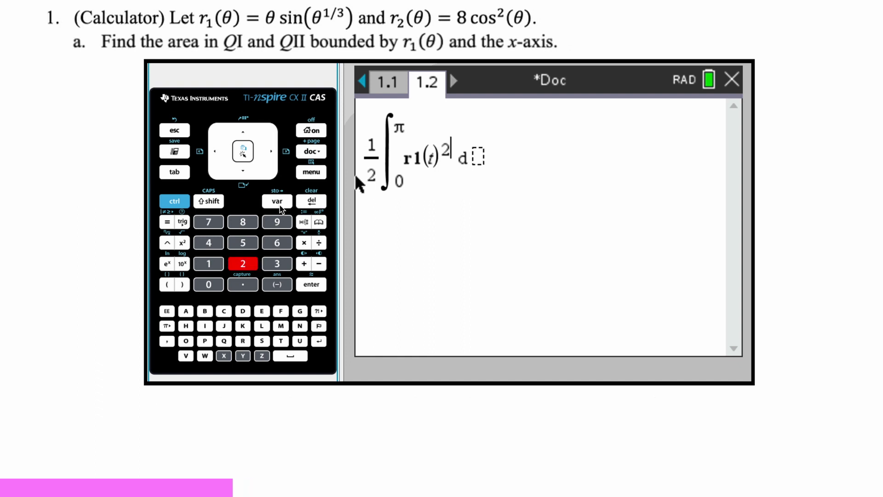
pyautogui.press('Tab')
pyautogui.write('t')
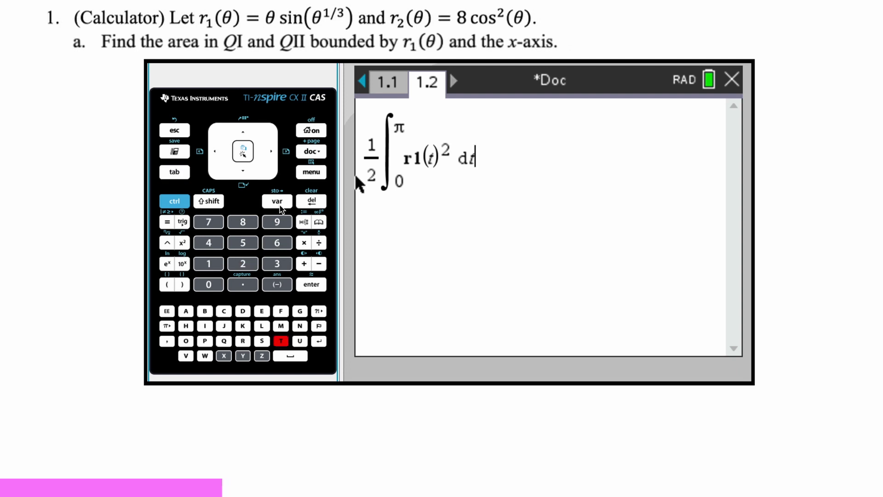
pyautogui.hotkey('ctrl', 'Return')
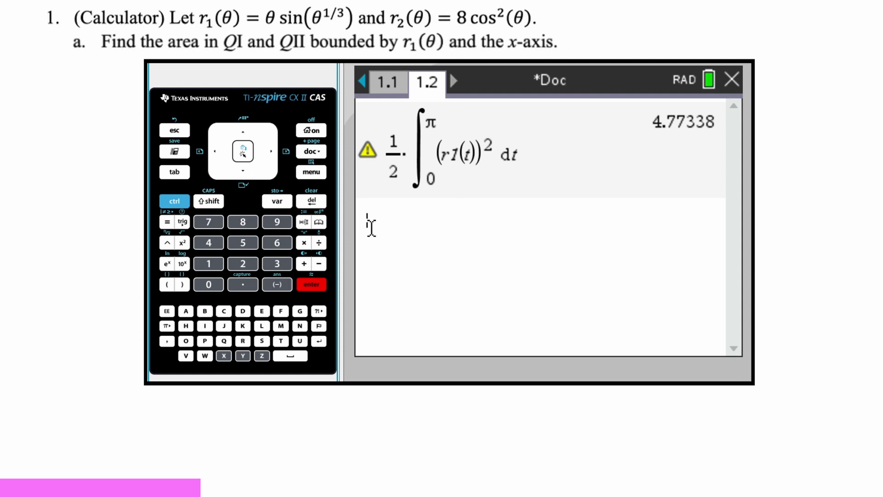
pyautogui.click(368, 150)
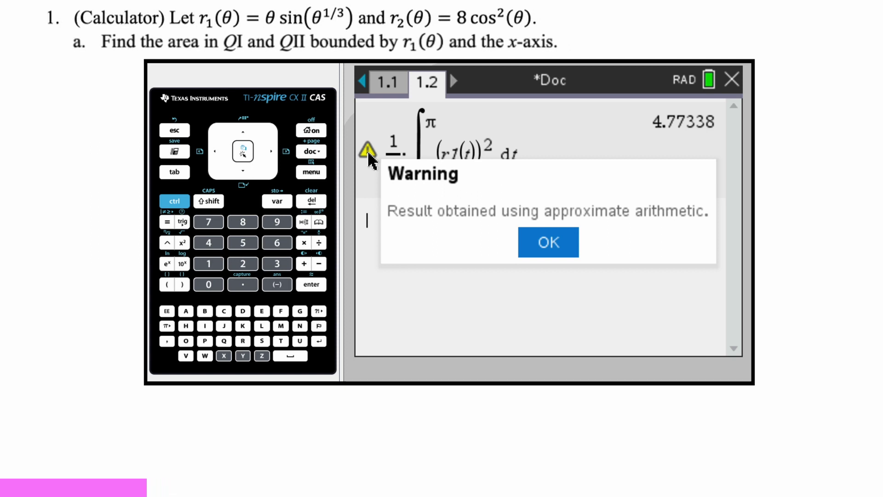
pyautogui.click(543, 239)
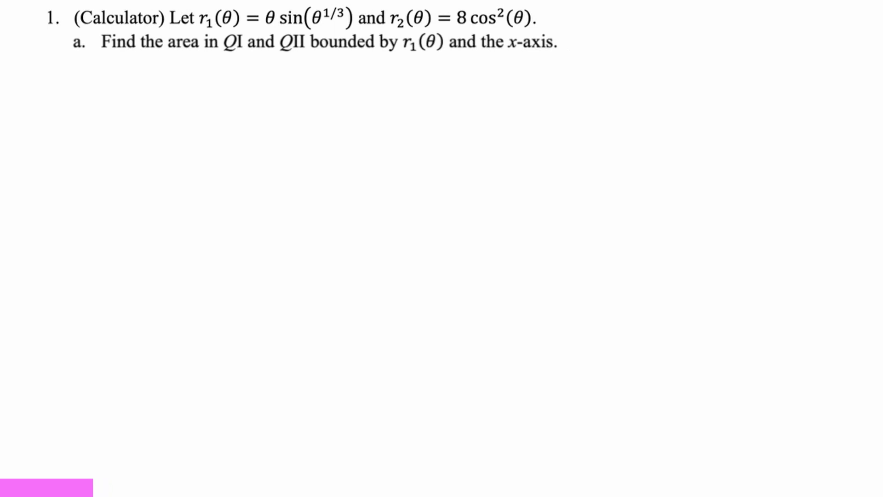
pyautogui.moveTo(128, 69)
pyautogui.mouseDown()
pyautogui.moveTo(125, 87)
pyautogui.moveTo(137, 87)
pyautogui.moveTo(134, 107)
pyautogui.mouseUp()
pyautogui.moveTo(158, 67); pyautogui.dragTo(149, 114)
pyautogui.moveTo(175, 110)
pyautogui.mouseDown()
pyautogui.moveTo(170, 121)
pyautogui.moveTo(176, 111)
pyautogui.mouseUp()
pyautogui.moveTo(169, 65); pyautogui.dragTo(178, 75)
pyautogui.moveTo(167, 69)
pyautogui.mouseDown()
pyautogui.moveTo(199, 79)
pyautogui.moveTo(196, 107)
pyautogui.moveTo(223, 88)
pyautogui.mouseUp()
pyautogui.moveTo(219, 102); pyautogui.dragTo(243, 105)
pyautogui.moveTo(236, 98); pyautogui.dragTo(258, 100)
pyautogui.moveTo(259, 76)
pyautogui.mouseDown()
pyautogui.moveTo(270, 84)
pyautogui.moveTo(262, 107)
pyautogui.mouseUp()
pyautogui.moveTo(276, 78)
pyautogui.mouseDown()
pyautogui.moveTo(267, 104)
pyautogui.moveTo(290, 85)
pyautogui.mouseUp()
pyautogui.moveTo(296, 95)
pyautogui.mouseDown()
pyautogui.moveTo(305, 84)
pyautogui.moveTo(319, 89)
pyautogui.mouseUp()
pyautogui.moveTo(309, 96)
pyautogui.mouseDown()
pyautogui.moveTo(360, 89)
pyautogui.moveTo(357, 96)
pyautogui.moveTo(389, 91)
pyautogui.moveTo(382, 102)
pyautogui.moveTo(394, 101)
pyautogui.mouseUp()
pyautogui.moveTo(397, 85)
pyautogui.mouseDown()
pyautogui.moveTo(405, 102)
pyautogui.moveTo(422, 98)
pyautogui.mouseUp()
pyautogui.moveTo(437, 87)
pyautogui.mouseDown()
pyautogui.moveTo(451, 88)
pyautogui.moveTo(435, 103)
pyautogui.mouseUp()
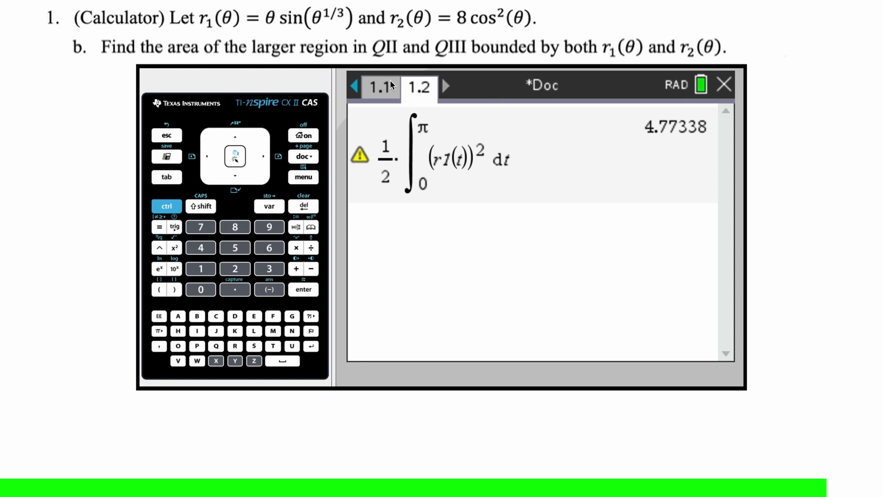
# - Add the polar function r2(θ)=8cos(θ)^2 to the graph page, keeping its default θ range
pyautogui.click(380, 95)
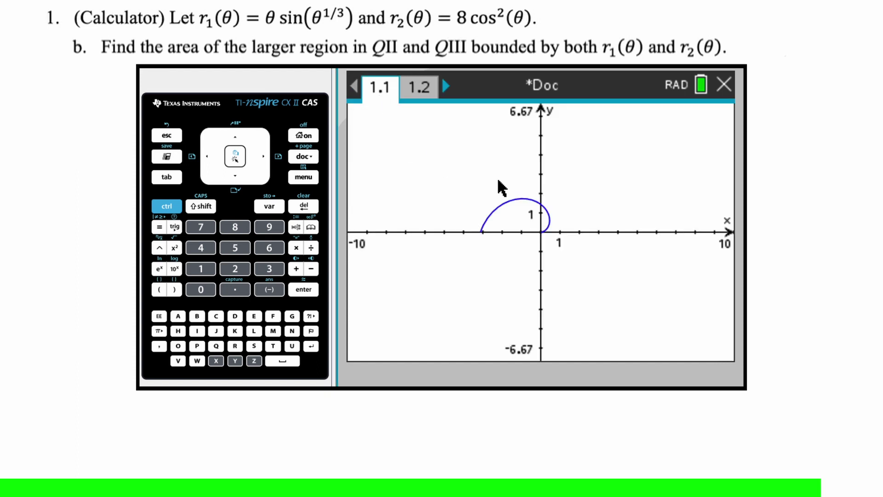
pyautogui.press('Tab')
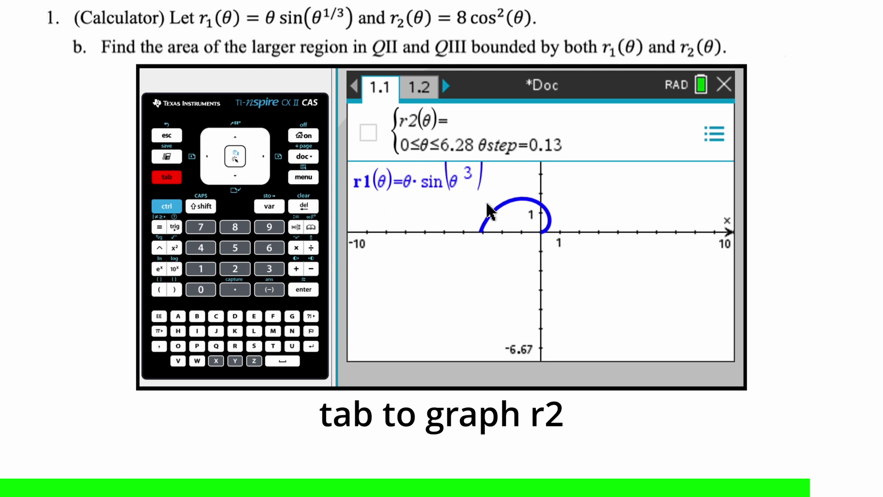
pyautogui.write('8cos')
pyautogui.write('(theta')
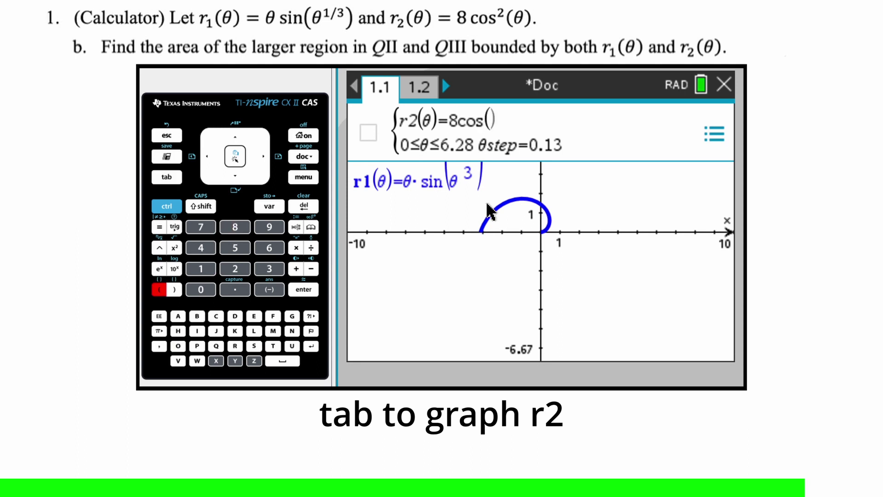
pyautogui.press('Right')
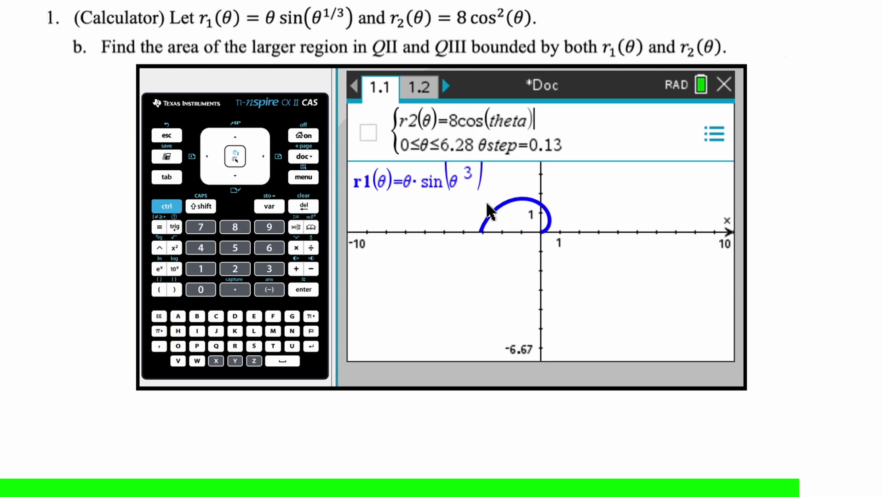
pyautogui.write('^2')
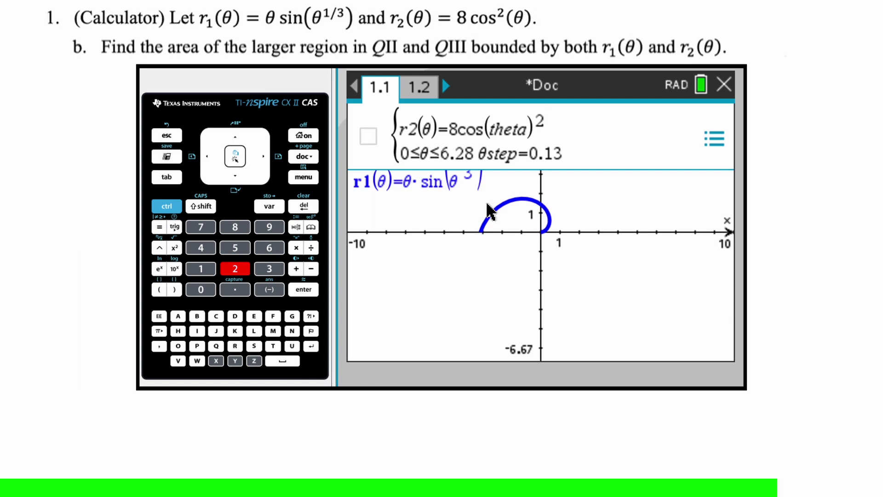
pyautogui.press('Return')
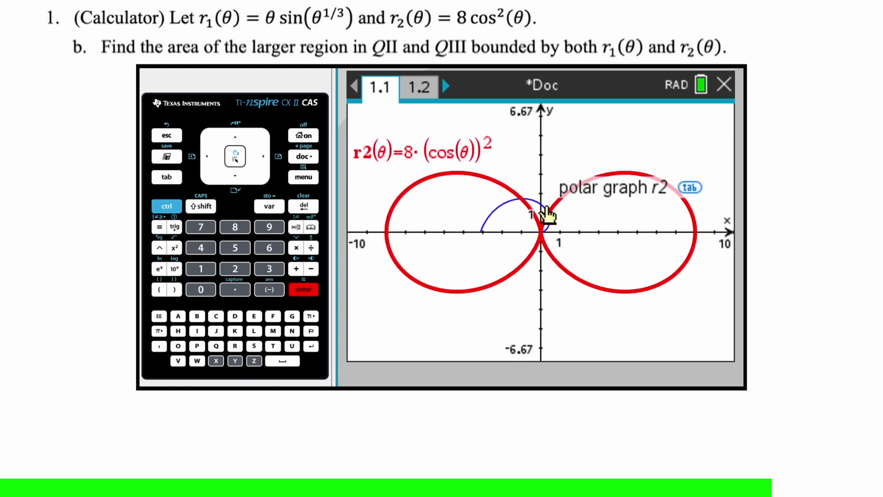
# - Set the maximum θ of r1 to 2pi and redraw its graph
pyautogui.press('Tab')
pyautogui.press('Up')
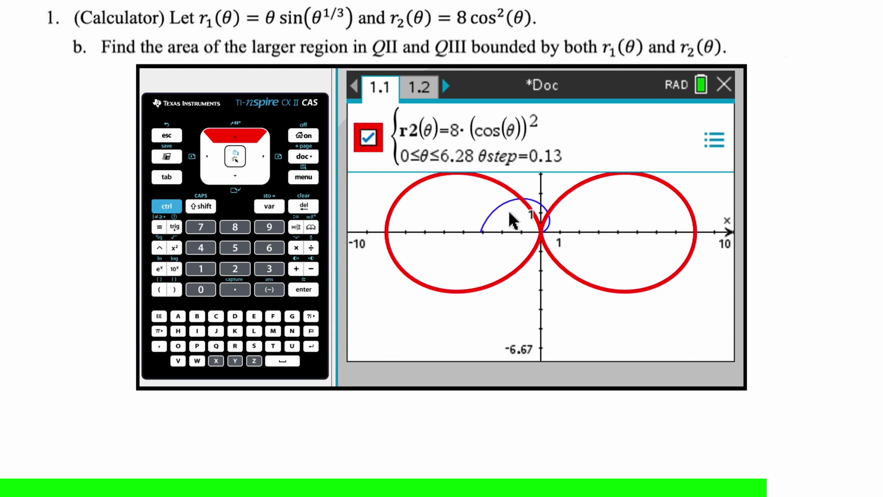
pyautogui.press('Up')
pyautogui.press('Down')
pyautogui.press('Left')
pyautogui.press('Left')
pyautogui.press('Left')
pyautogui.press('Left')
pyautogui.press('Left')
pyautogui.press('Left')
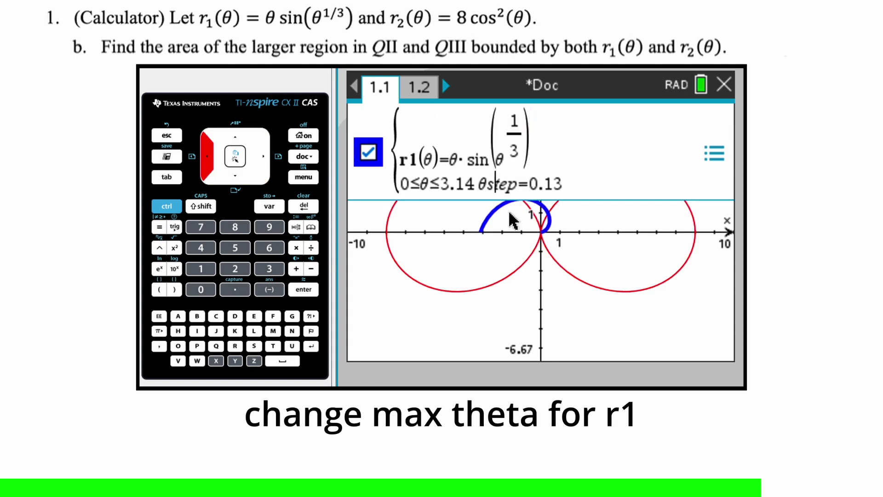
pyautogui.hotkey('shift', 'Right')
pyautogui.hotkey('shift', 'Left')
pyautogui.hotkey('shift', 'Left')
pyautogui.hotkey('shift', 'Left')
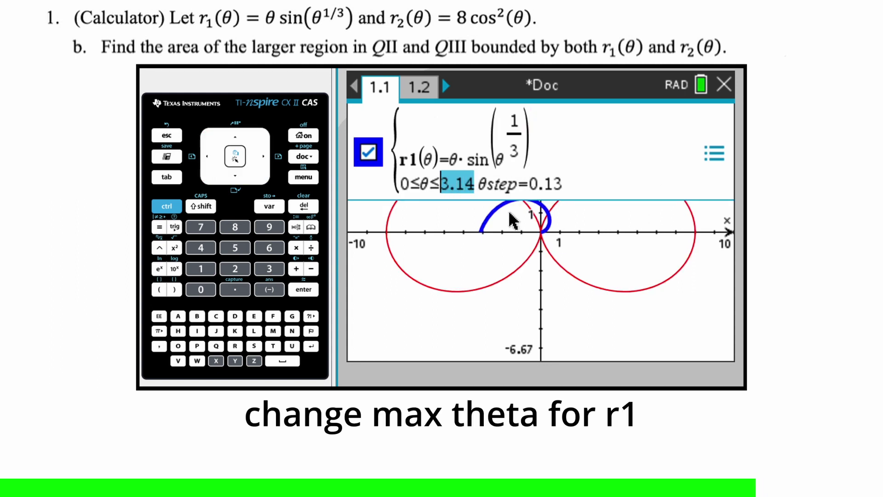
pyautogui.write('2pi')
pyautogui.press('Return')
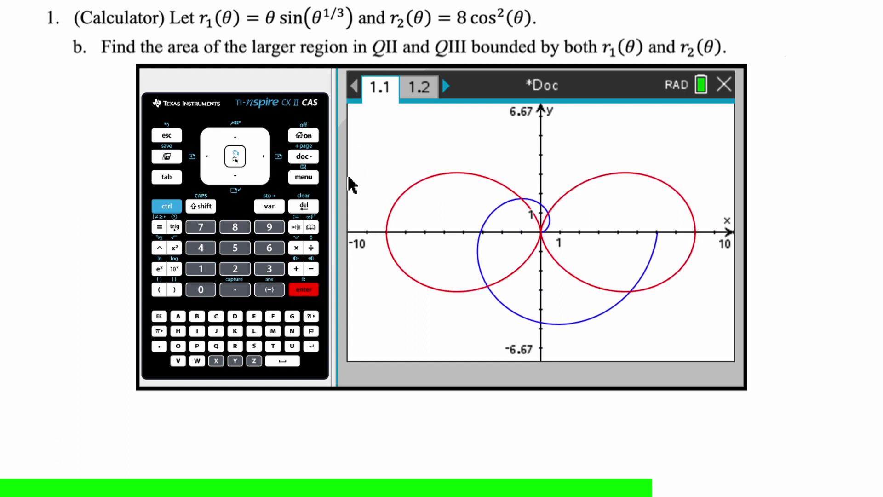
# - Trace r1 from the origin to its second-quadrant intersection with r2, at θ = 2.1 rad
pyautogui.click(300, 179)
pyautogui.press('5')
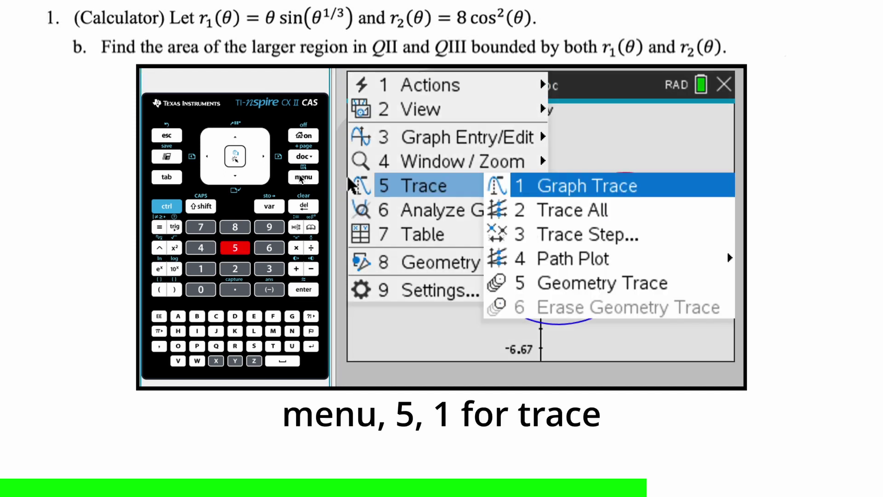
pyautogui.press('1')
pyautogui.press('Right')
pyautogui.press('Right')
pyautogui.press('Right')
pyautogui.press('Right')
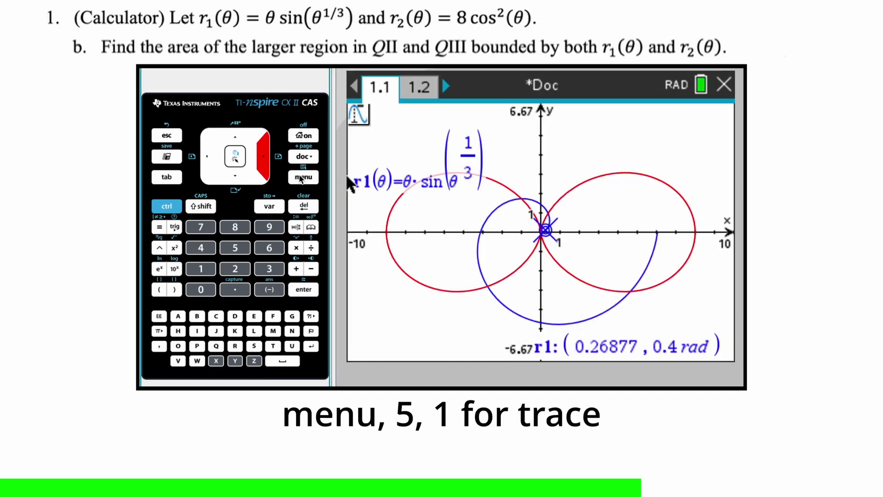
pyautogui.press('Right')
pyautogui.press('Right')
pyautogui.press('Right')
pyautogui.press('Right')
pyautogui.press('Right')
pyautogui.press('Right')
pyautogui.press('Right')
pyautogui.press('Right')
pyautogui.press('Right')
pyautogui.press('Right')
pyautogui.press('Right')
pyautogui.press('Right')
pyautogui.press('Right')
pyautogui.press('Right')
pyautogui.press('Right')
pyautogui.press('Right')
pyautogui.press('Right')
pyautogui.press('Right')
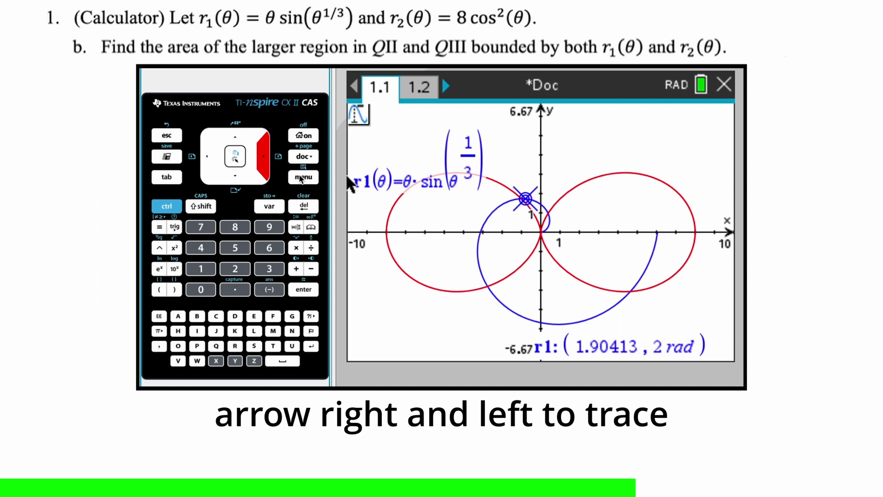
pyautogui.press('Left')
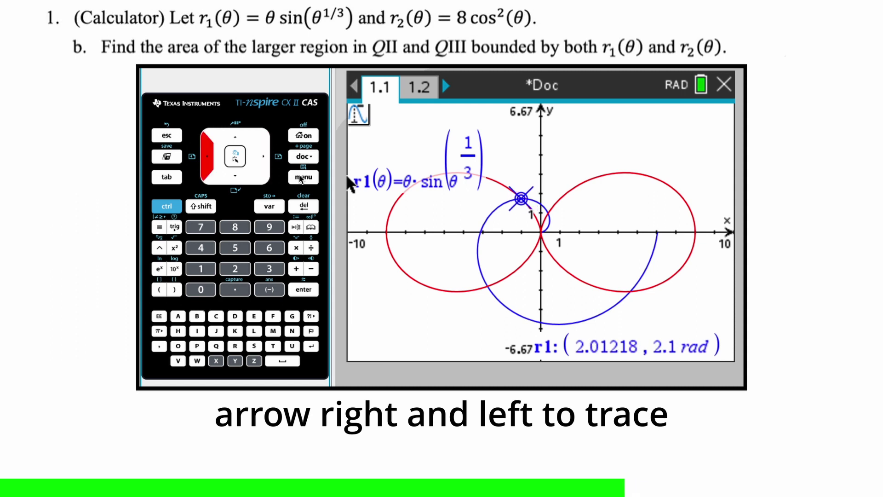
# - Switch the trace between r2 and r1 to compare their radii at the second-quadrant intersection
pyautogui.press('Up')
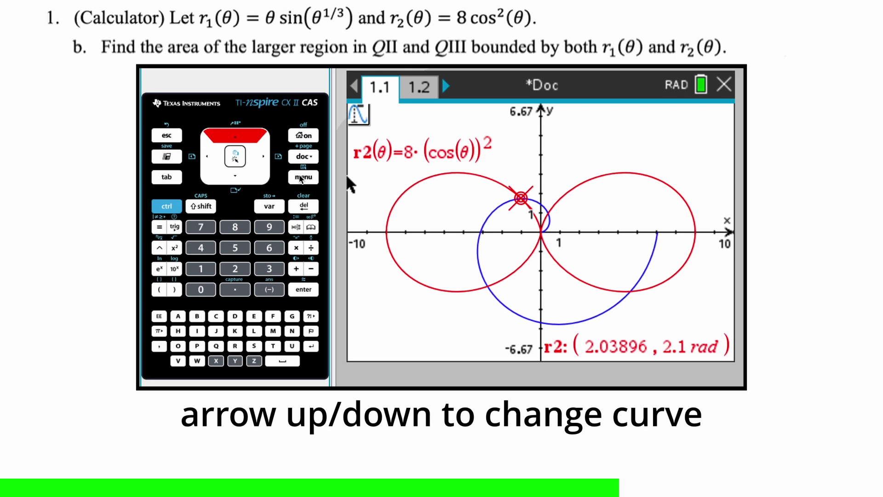
pyautogui.press('Down')
pyautogui.press('Up')
pyautogui.press('Down')
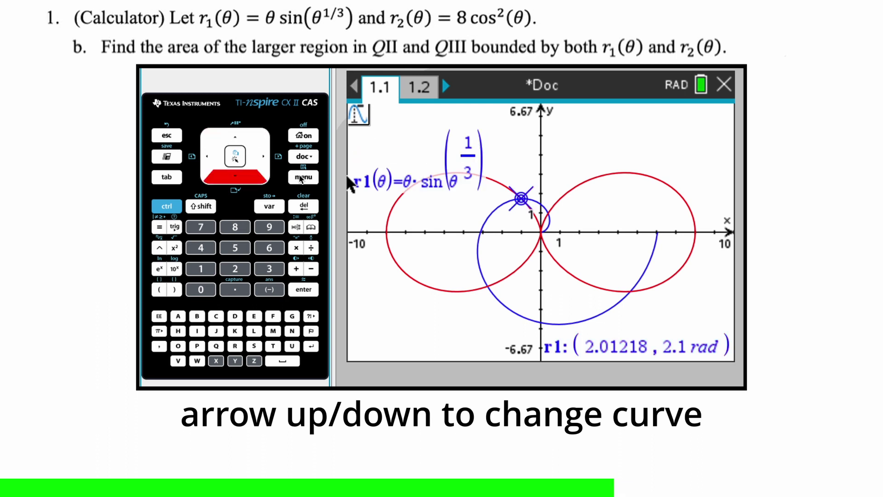
# - Trace r1 onward to its third-quadrant intersection with r2, at θ = 3.9 rad, and compare both curves' radii there
pyautogui.press('Right')
pyautogui.press('Right')
pyautogui.press('Right')
pyautogui.press('Right')
pyautogui.press('Right')
pyautogui.press('Right')
pyautogui.press('Right')
pyautogui.press('Right')
pyautogui.press('Right')
pyautogui.press('Right')
pyautogui.press('Right')
pyautogui.press('Right')
pyautogui.press('Right')
pyautogui.press('Right')
pyautogui.press('Right')
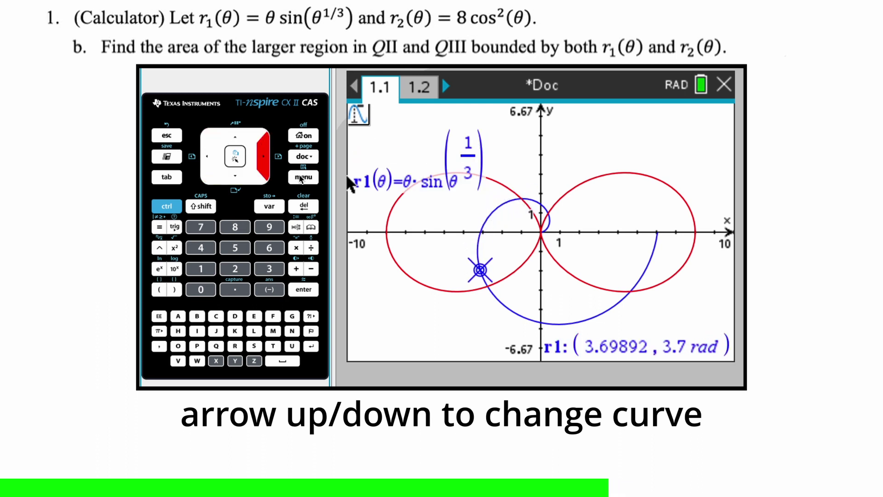
pyautogui.press('Right')
pyautogui.press('Right')
pyautogui.press('Right')
pyautogui.press('Right')
pyautogui.press('Left')
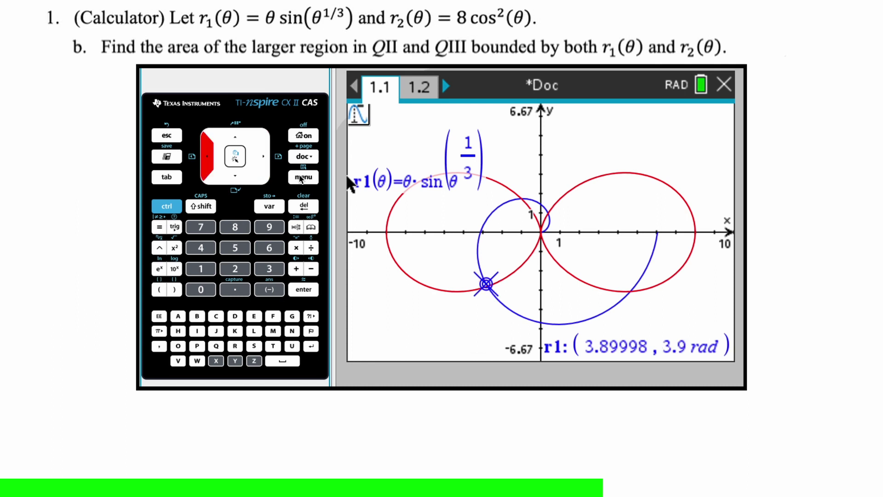
pyautogui.press('Up')
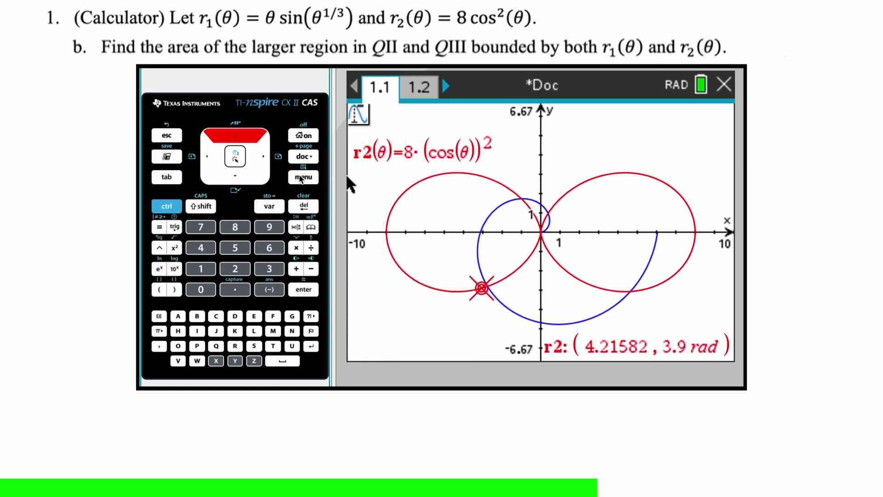
pyautogui.press('Down')
pyautogui.press('Down')
pyautogui.press('Down')
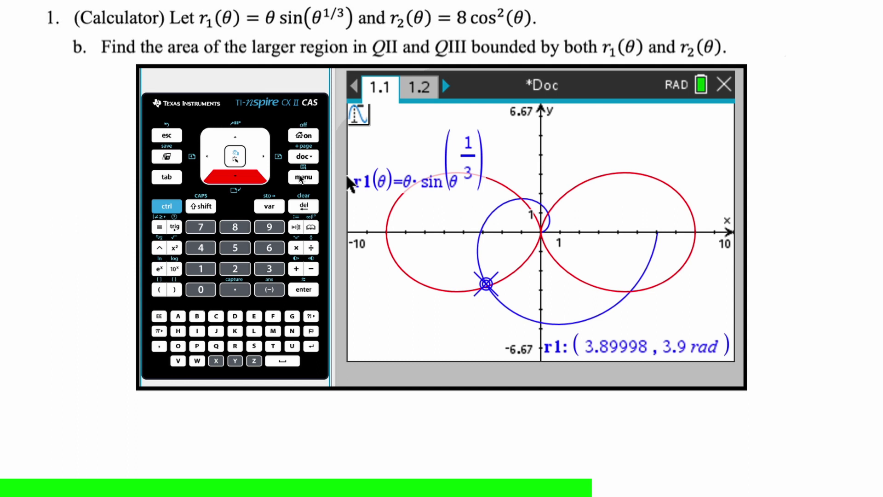
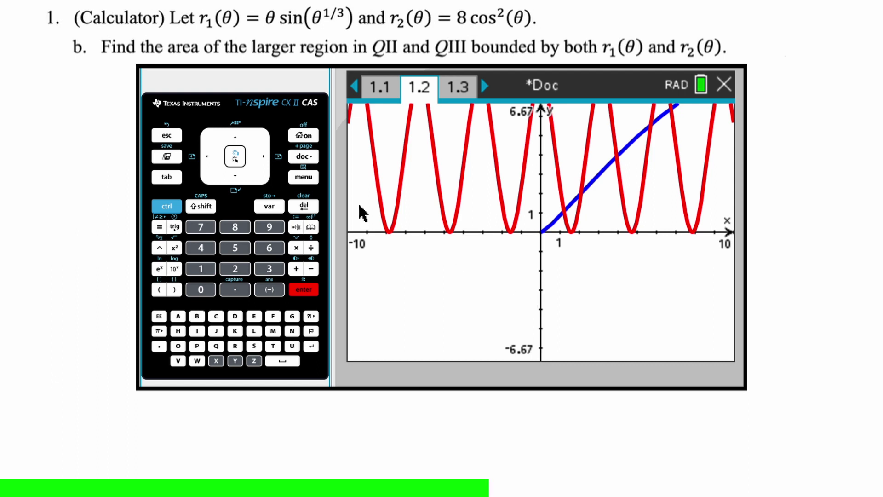
# - Set the rectangular graph's window to an x range from pi/2 to 3pi/2
pyautogui.click(312, 180)
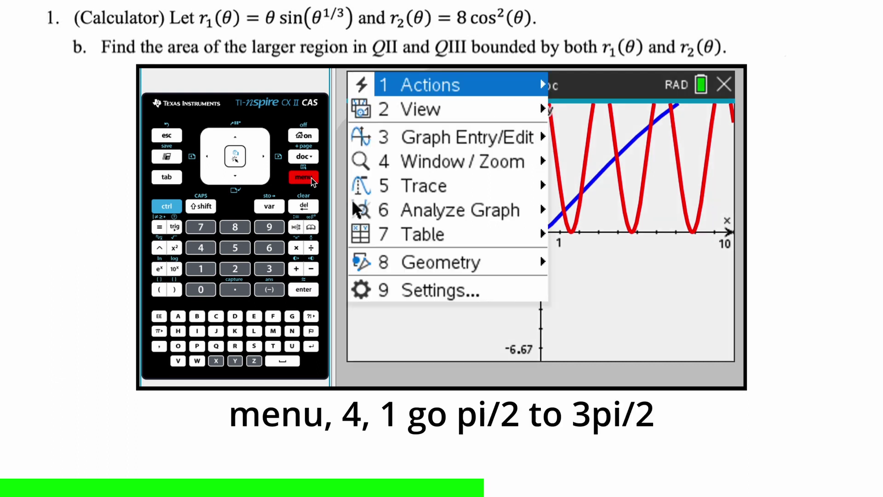
pyautogui.press('4')
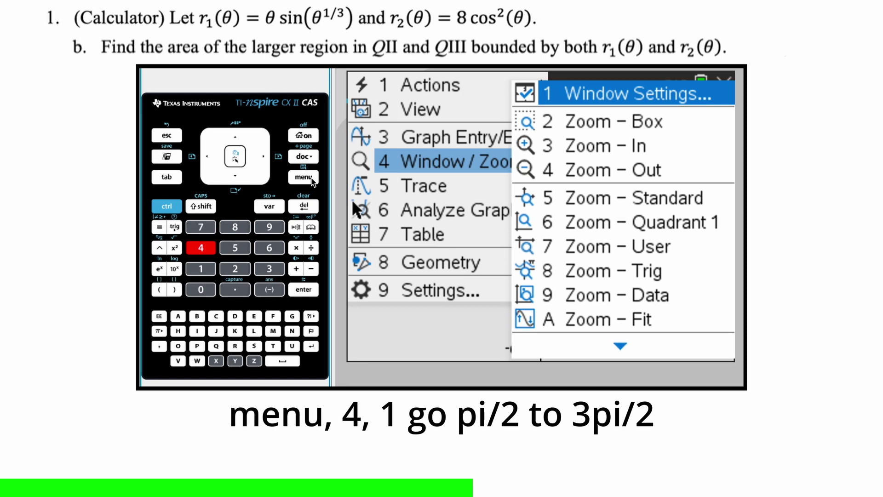
pyautogui.press('Return')
pyautogui.write('pi/2')
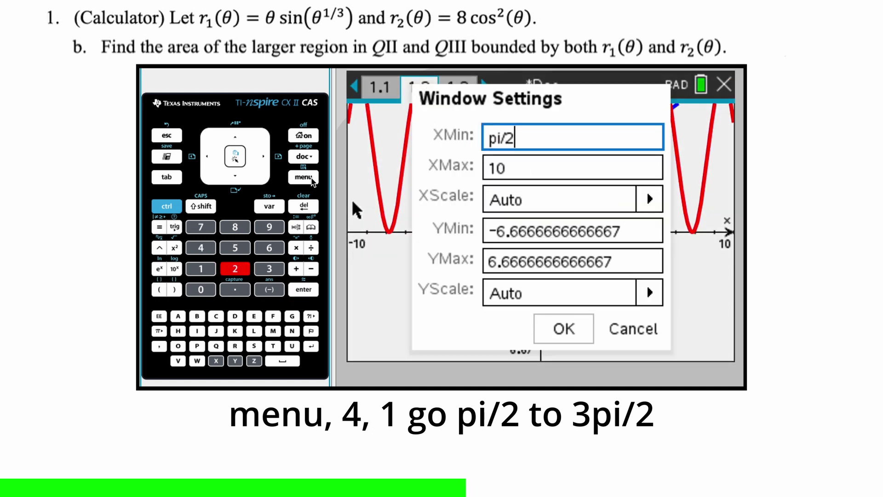
pyautogui.press('Tab')
pyautogui.write('3pi/2')
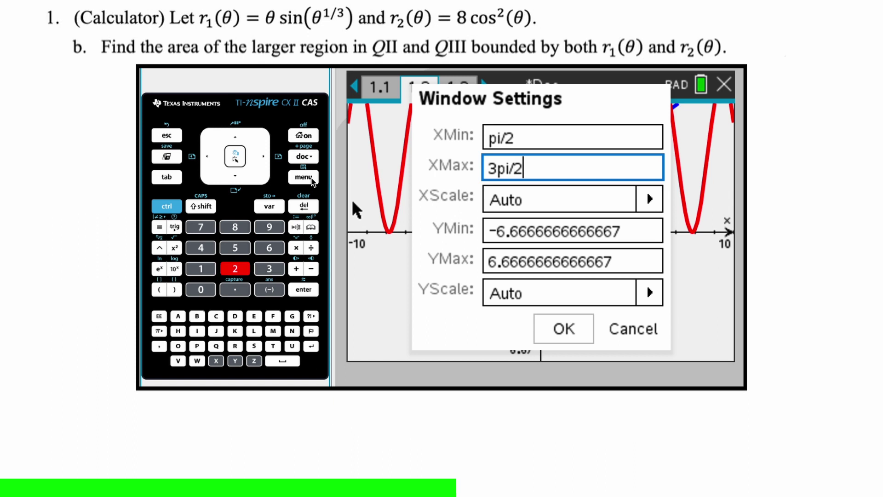
pyautogui.press('Return')
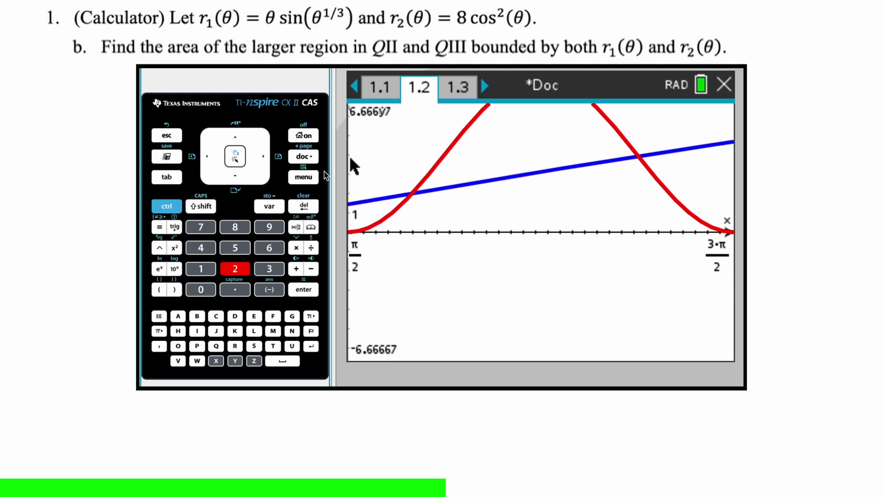
# - Mark the intersection points of graphs f1 and f2 with their coordinates
pyautogui.click(309, 180)
pyautogui.press('8')
pyautogui.press('1')
pyautogui.press('4')
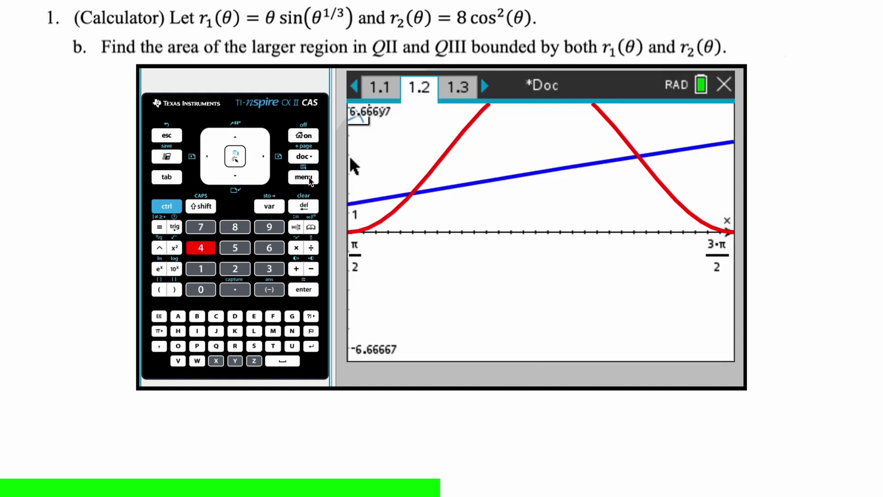
pyautogui.click(425, 197)
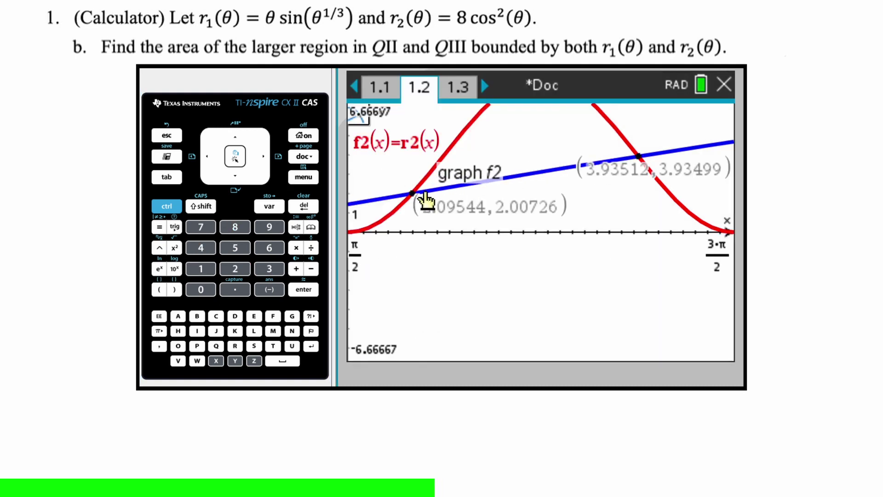
pyautogui.click(420, 191)
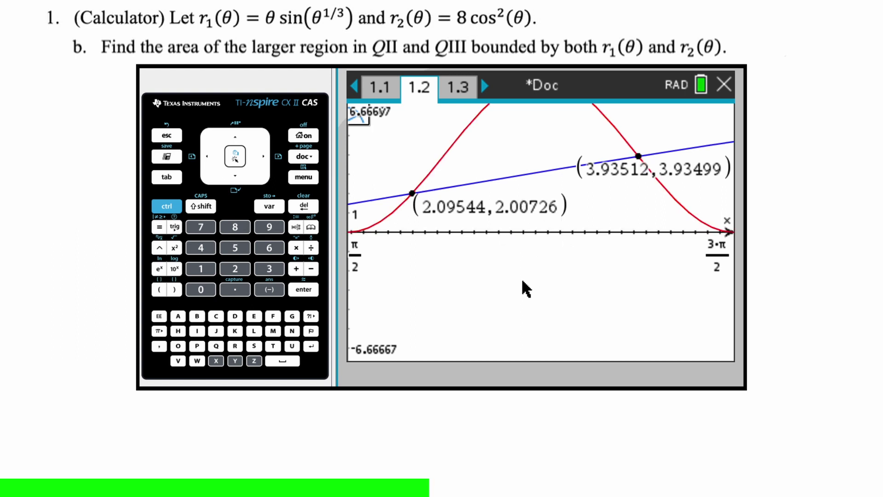
pyautogui.press('Escape')
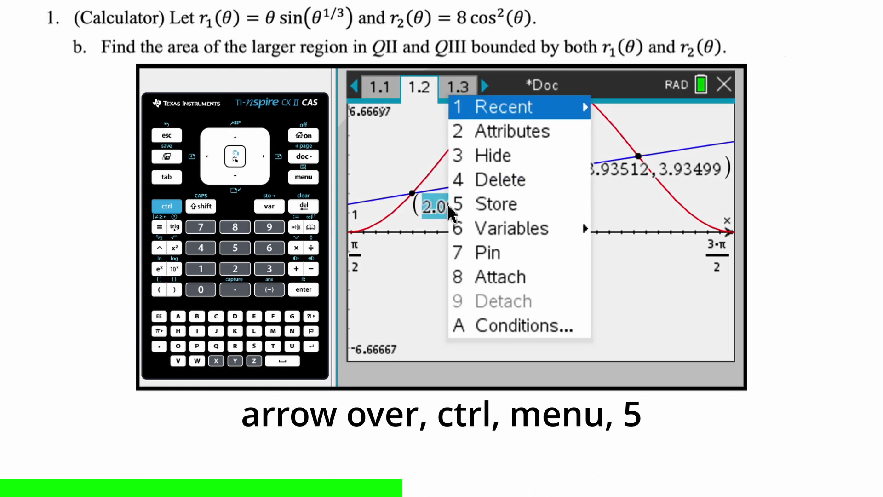
# - Store the x-coordinate of the first intersection point, nearer π/2, as variable a
pyautogui.rightClick(456, 207)
pyautogui.click(492, 198)
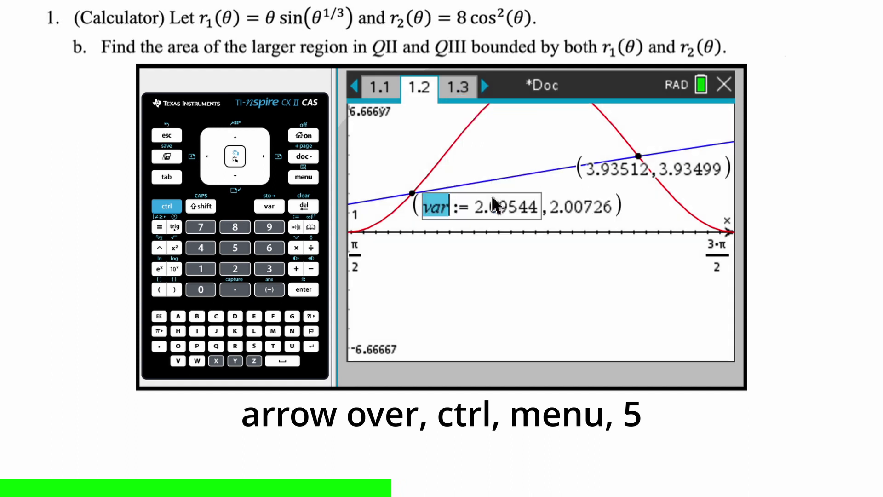
pyautogui.write('a')
pyautogui.press('Return')
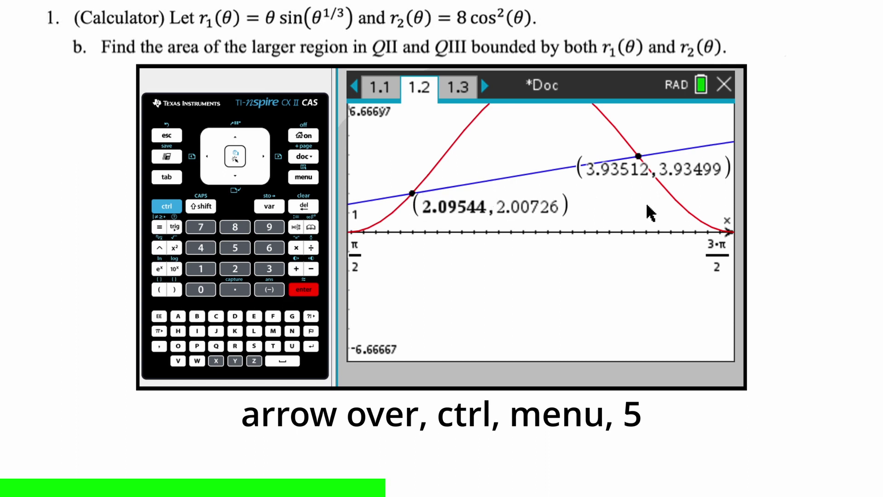
# - Store the x-coordinate of the second intersection point, nearer 3π/2, as variable b
pyautogui.rightClick(628, 170)
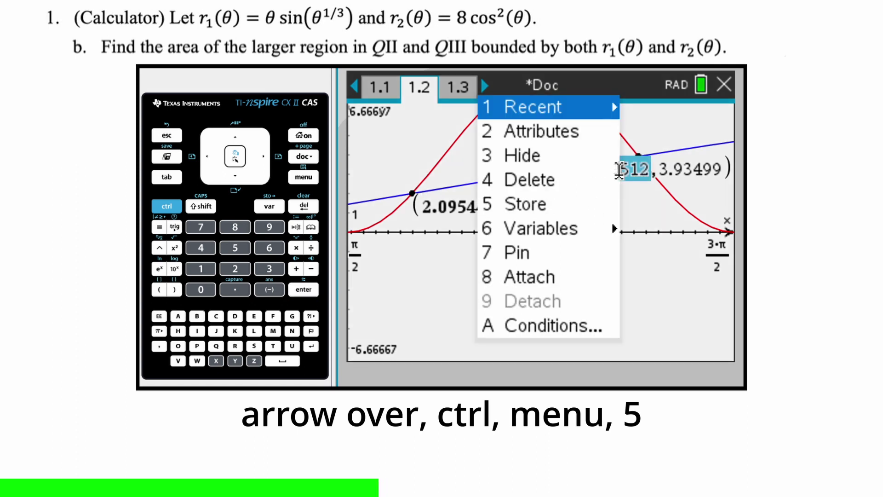
pyautogui.click(534, 202)
pyautogui.write('b := 3.93512')
pyautogui.press('Return')
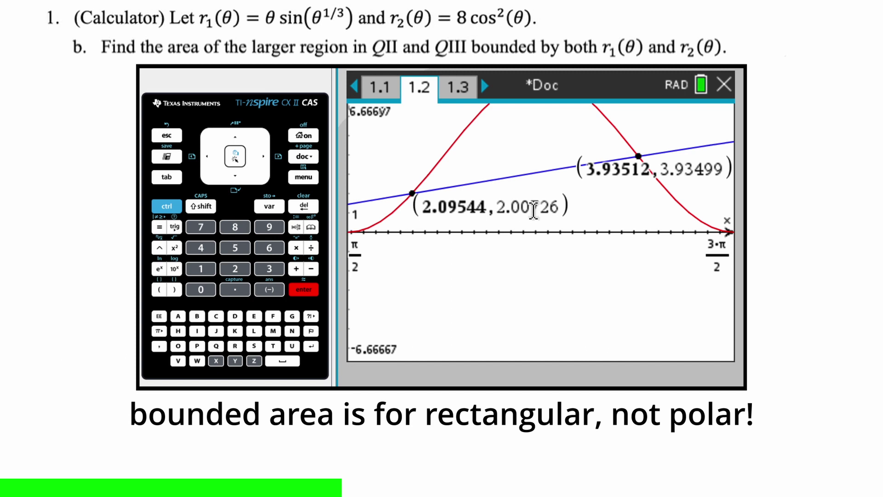
# - Insert a new Calculator page after the rectangular graph page
pyautogui.click(312, 159)
pyautogui.press('4')
pyautogui.press('Down')
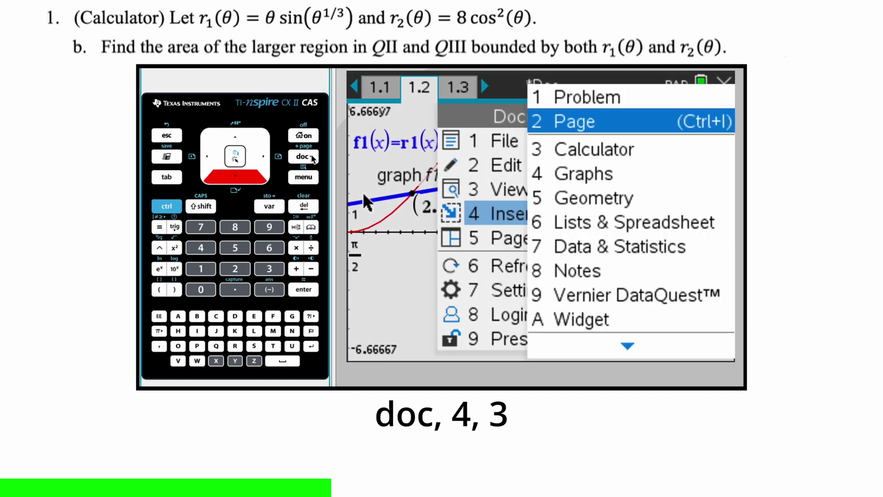
pyautogui.press('3')
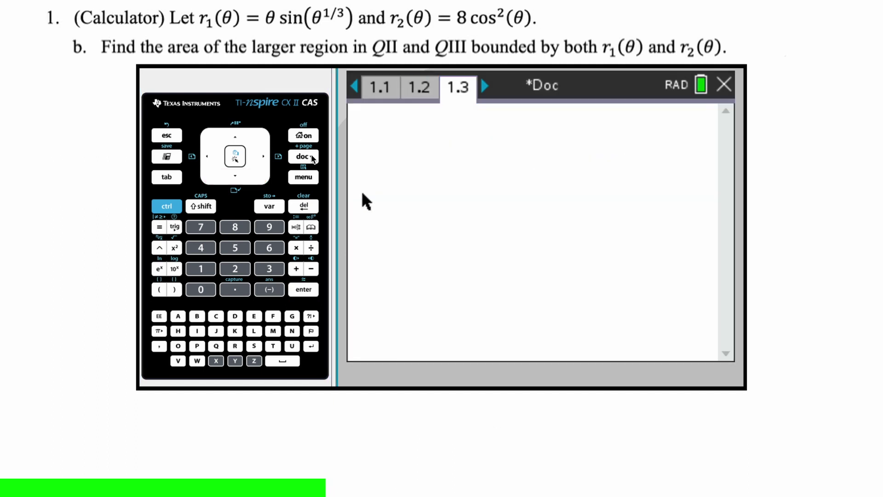
# - Enter the fraction 1/2 followed by a definite integral from a to b, leaving its integrand ready for entry
pyautogui.hotkey('ctrl', '/')
pyautogui.write('1')
pyautogui.press('Tab')
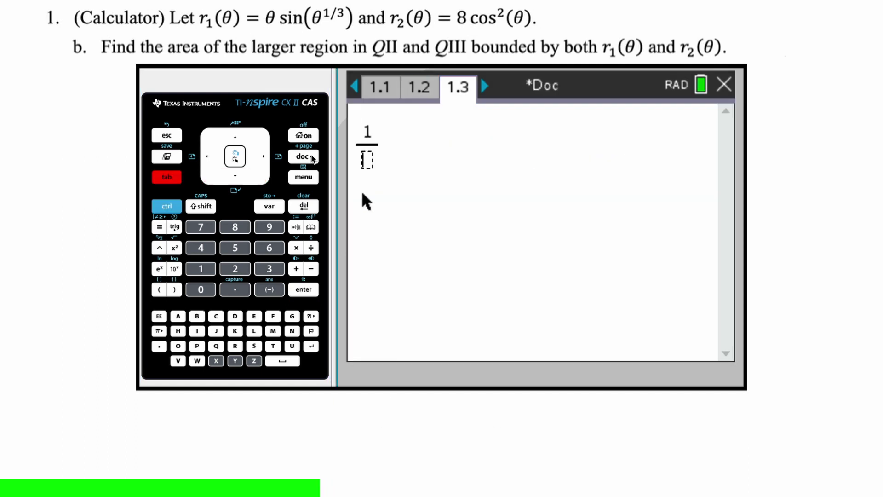
pyautogui.write('2')
pyautogui.press('shift')
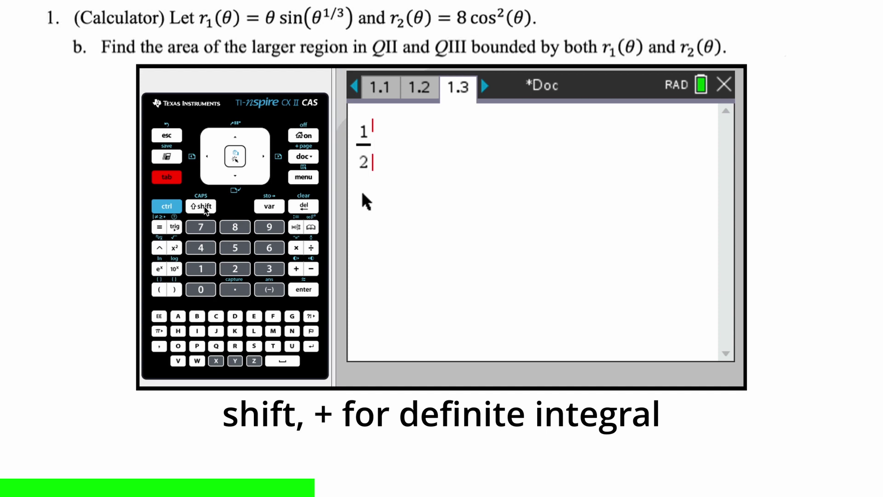
pyautogui.click(295, 270)
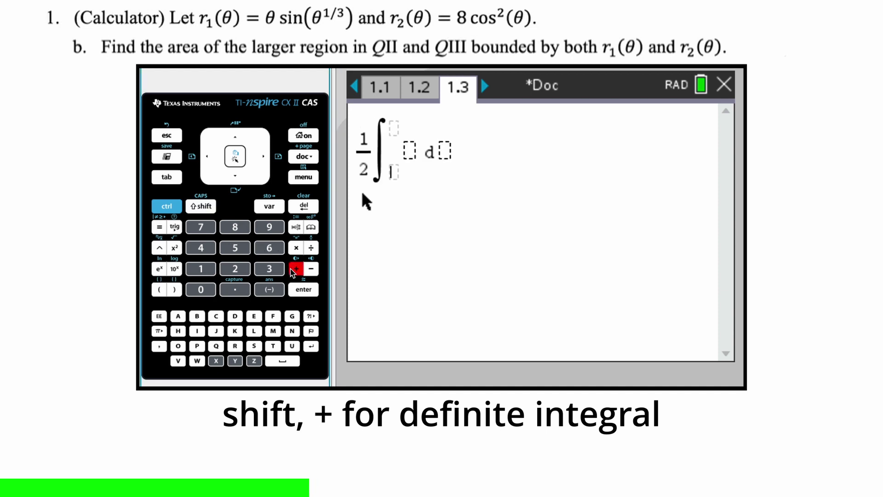
pyautogui.write('a')
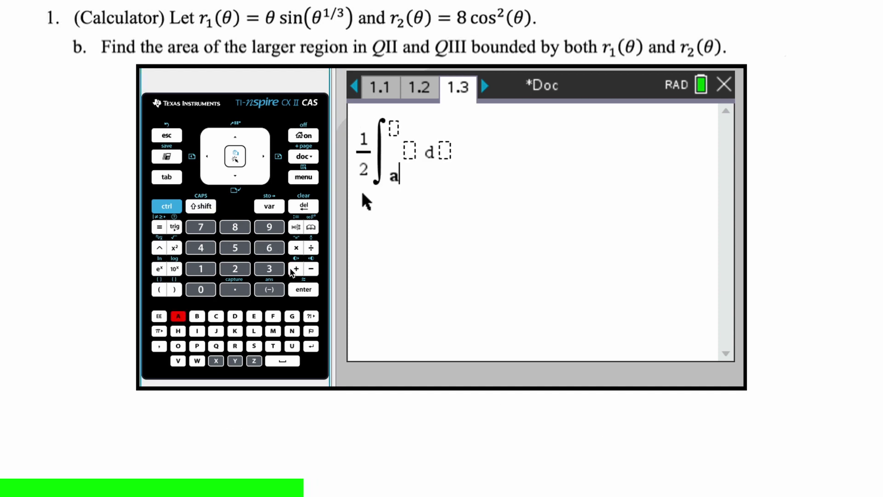
pyautogui.press('Tab')
pyautogui.write('b')
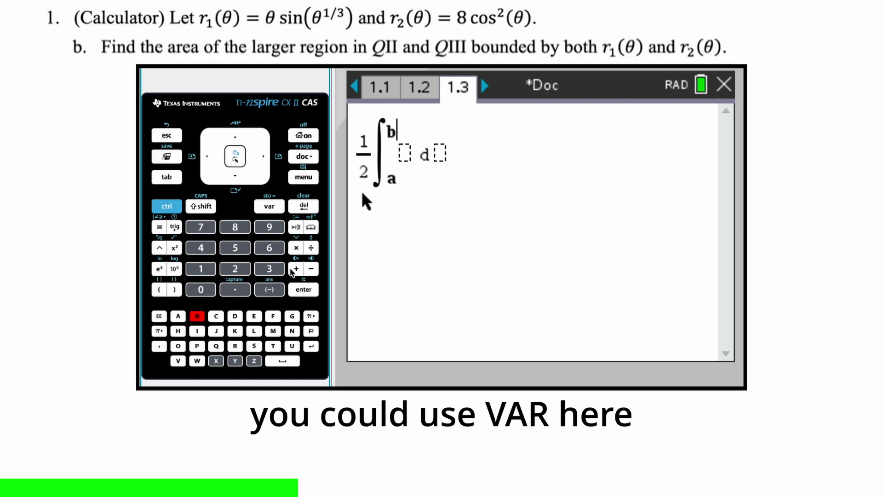
pyautogui.press('Tab')
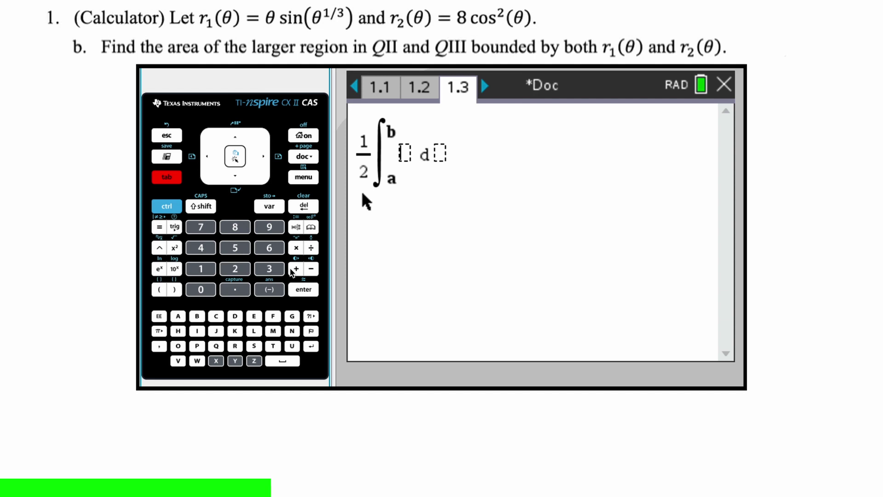
# - Review the rectangular graph and the polar graph pages, ending the active trace on r1
pyautogui.click(420, 91)
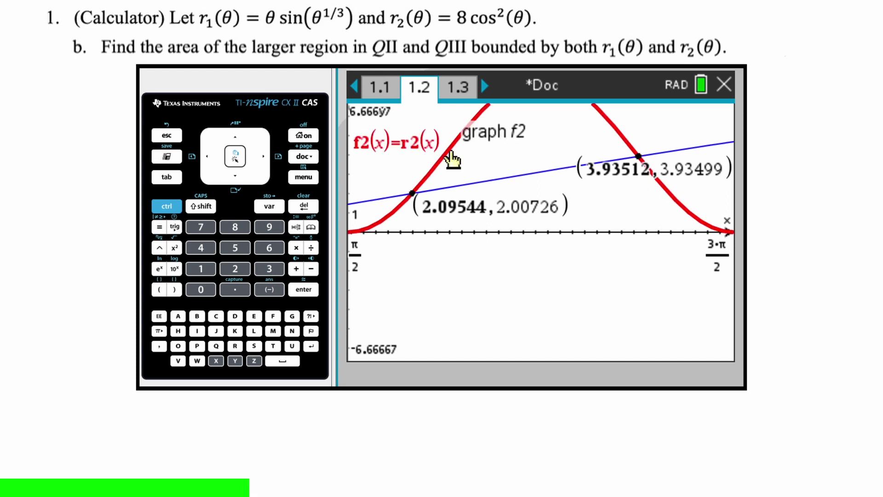
pyautogui.click(384, 91)
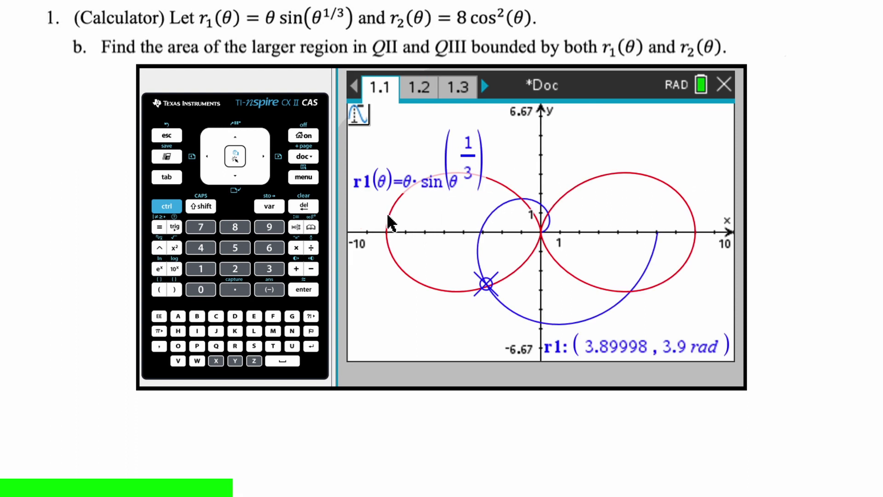
pyautogui.press('Escape')
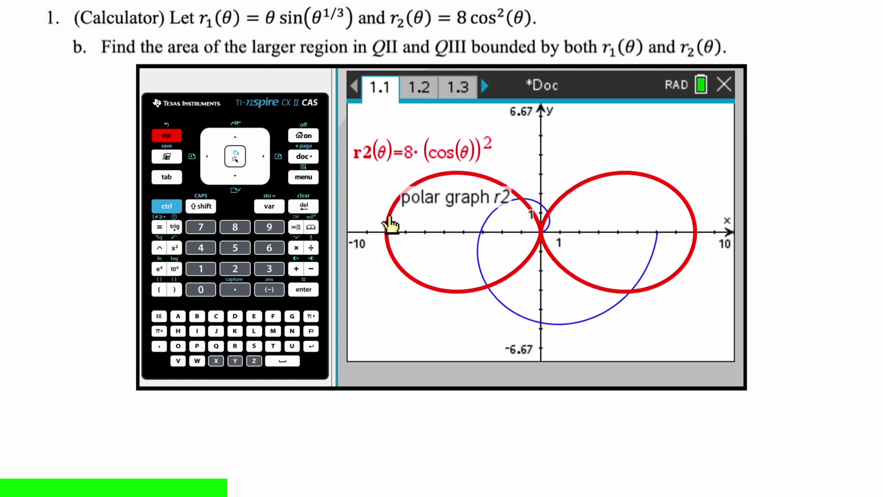
# - Enter the square of the stored function r2(t) as the first term of the integrand on page 1.3
pyautogui.click(460, 87)
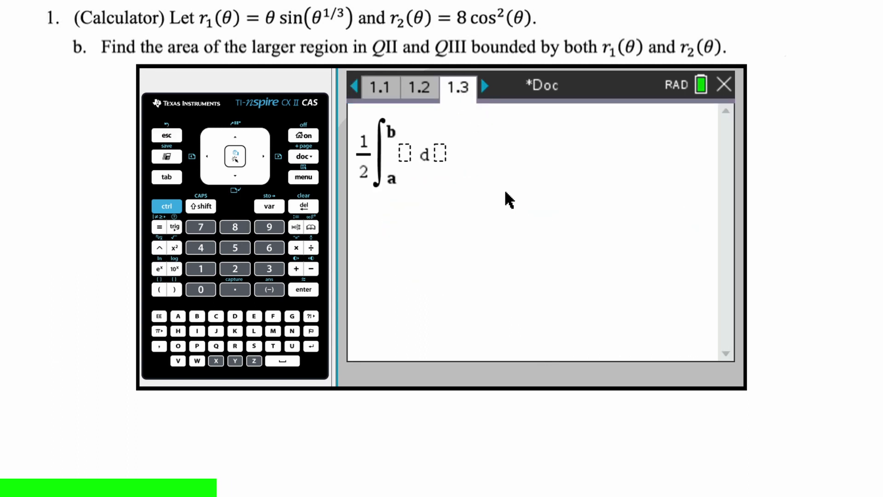
pyautogui.click(261, 208)
pyautogui.press('Down')
pyautogui.press('Down')
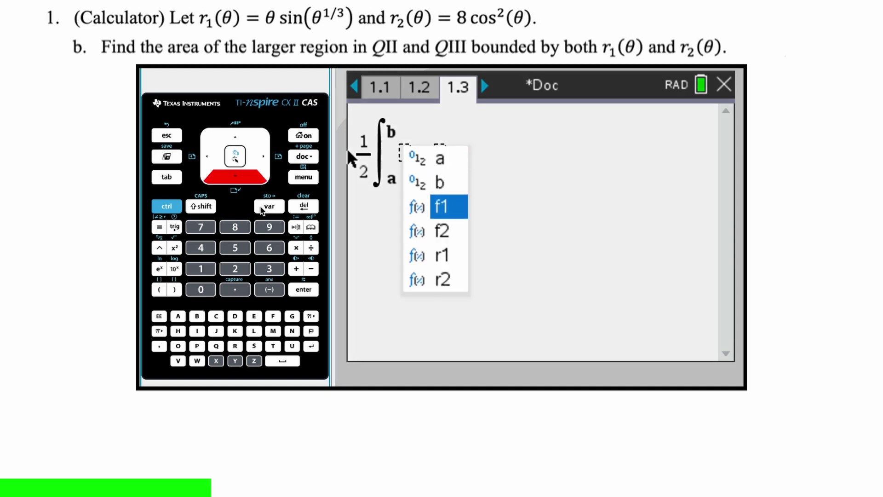
pyautogui.press('Down')
pyautogui.press('Down')
pyautogui.press('Down')
pyautogui.press('Return')
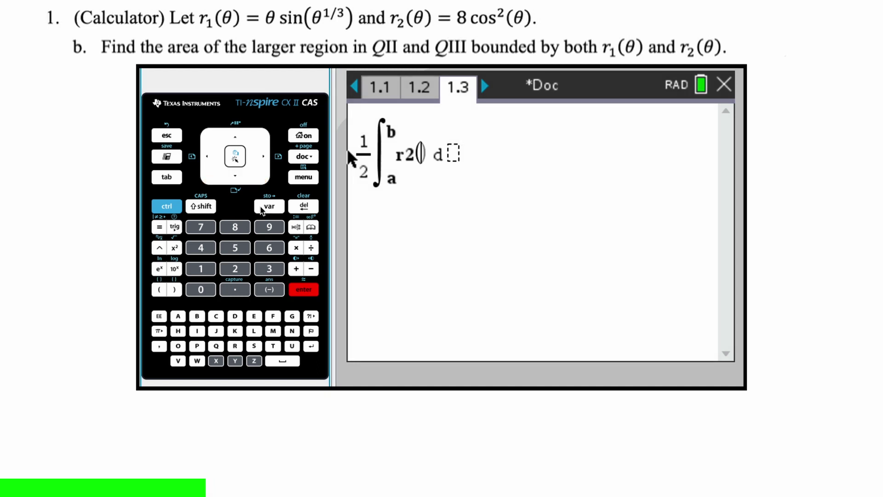
pyautogui.write('t')
pyautogui.press('Right')
pyautogui.write('^2')
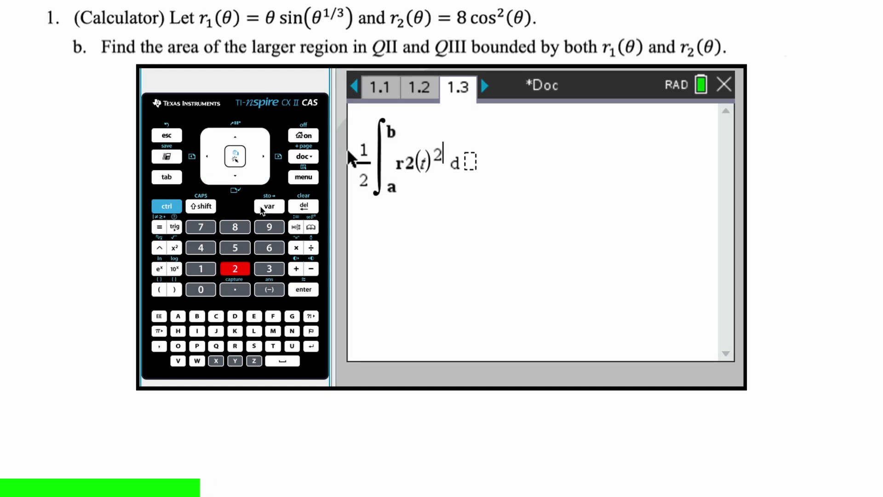
# - Subtract the square of the stored function r1(t) from r2(t)² inside the integrand
pyautogui.press('Right')
pyautogui.write('-')
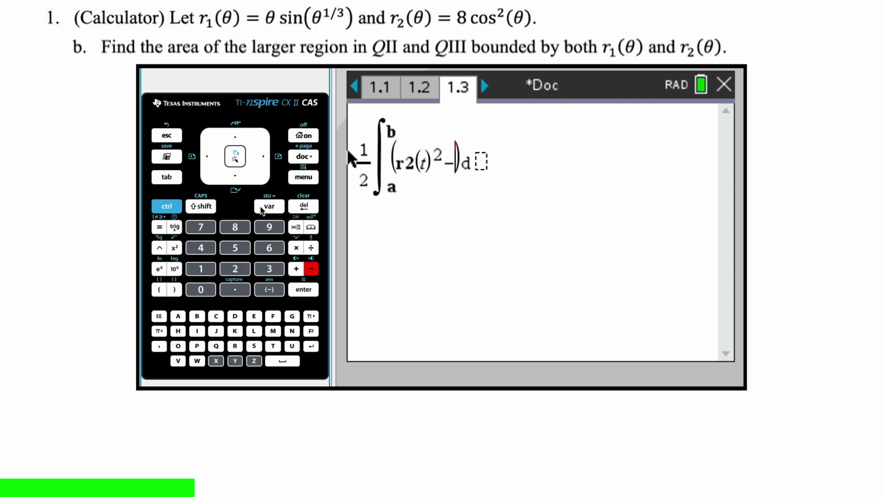
pyautogui.click(261, 208)
pyautogui.press('Down')
pyautogui.press('Down')
pyautogui.press('Down')
pyautogui.press('Down')
pyautogui.press('Return')
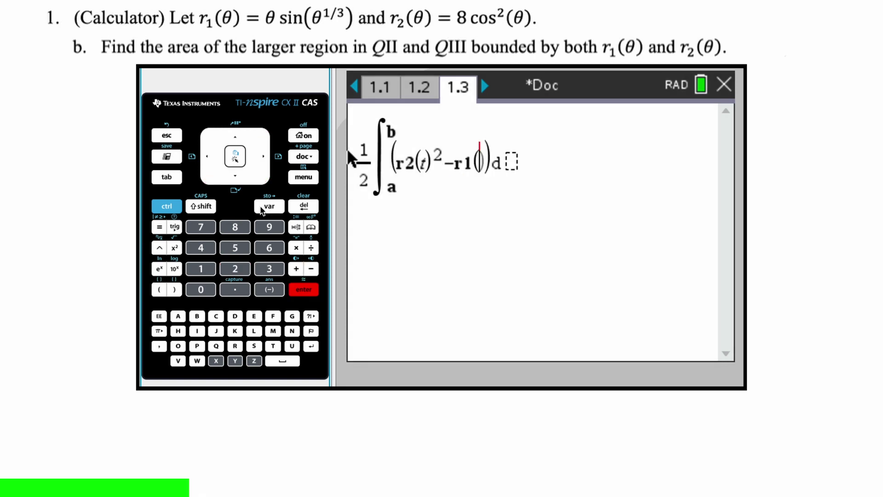
pyautogui.write('t')
pyautogui.press('Right')
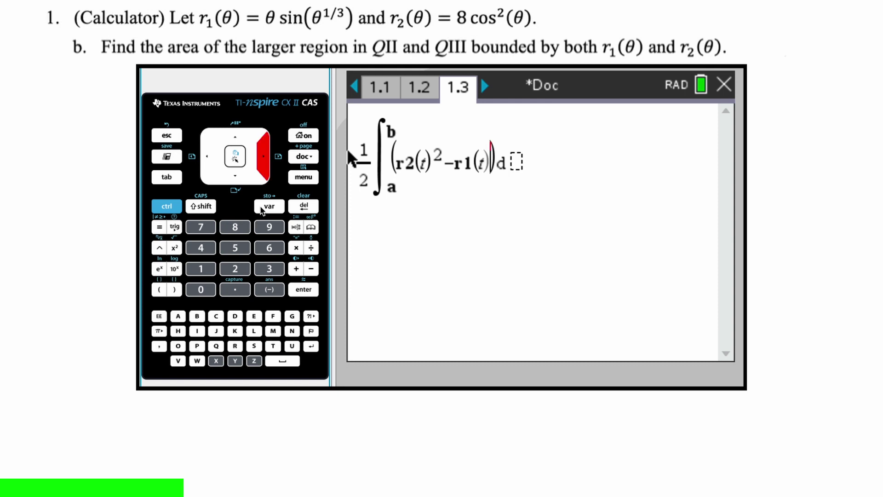
pyautogui.write('^2')
# - Set the integration variable to t and evaluate the area integral
pyautogui.press('Tab')
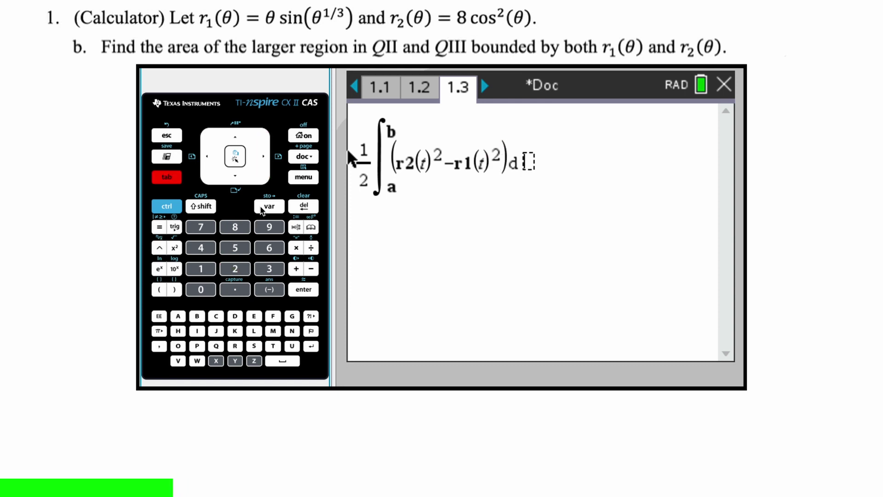
pyautogui.write('t')
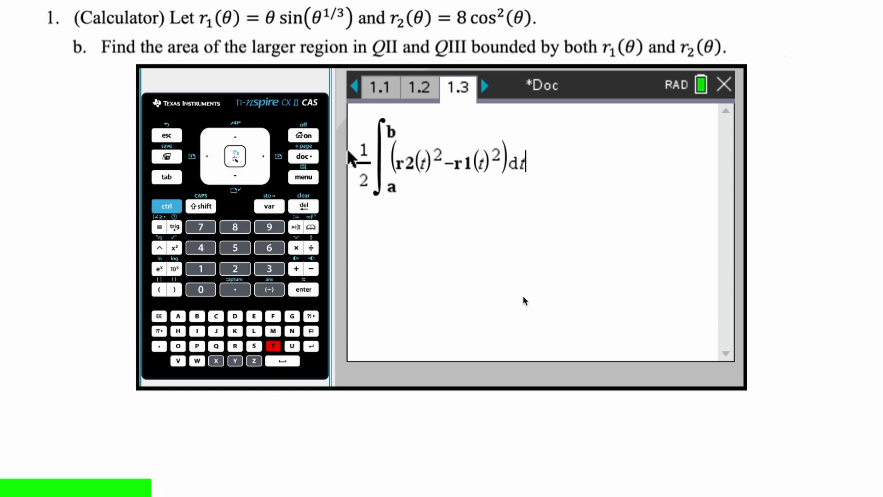
pyautogui.press('Return')
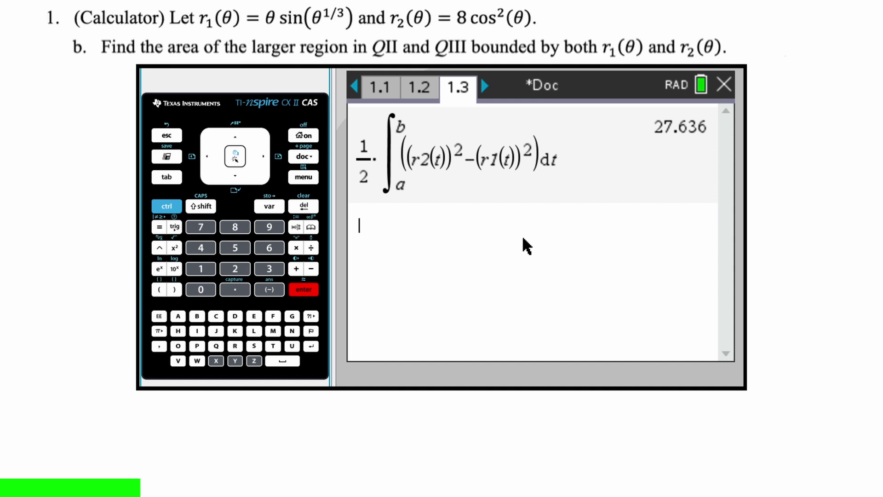
# - Recall the stored values of a and b on the Calculator page below the area integral
pyautogui.write('a')
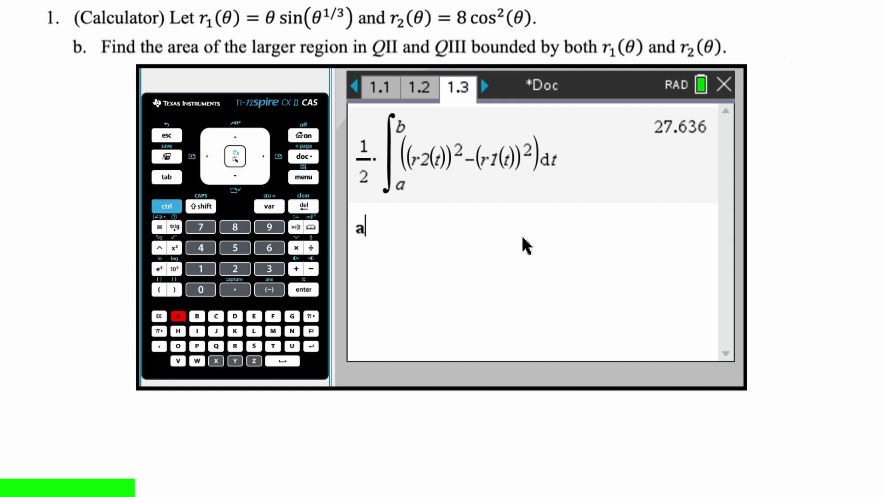
pyautogui.press('Return')
pyautogui.write('b')
pyautogui.press('Return')
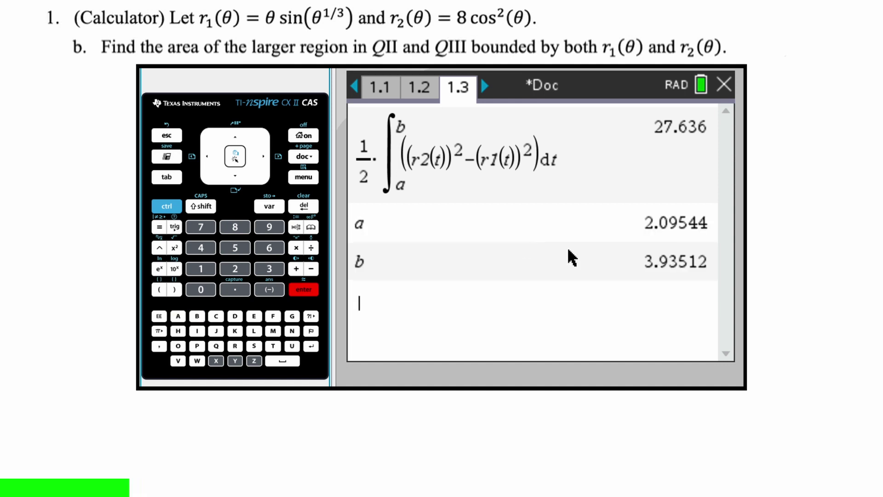
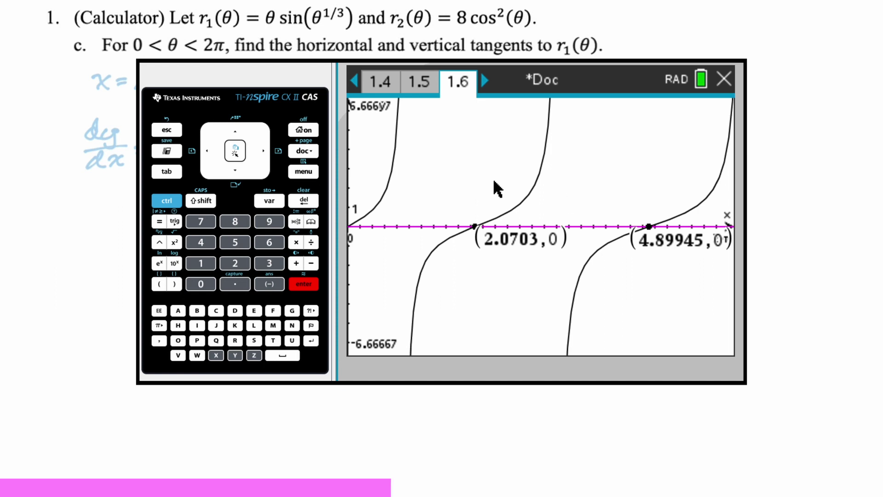
# - Evaluate y1(c) and y1(d) on the Calculator page 1.5
pyautogui.click(426, 86)
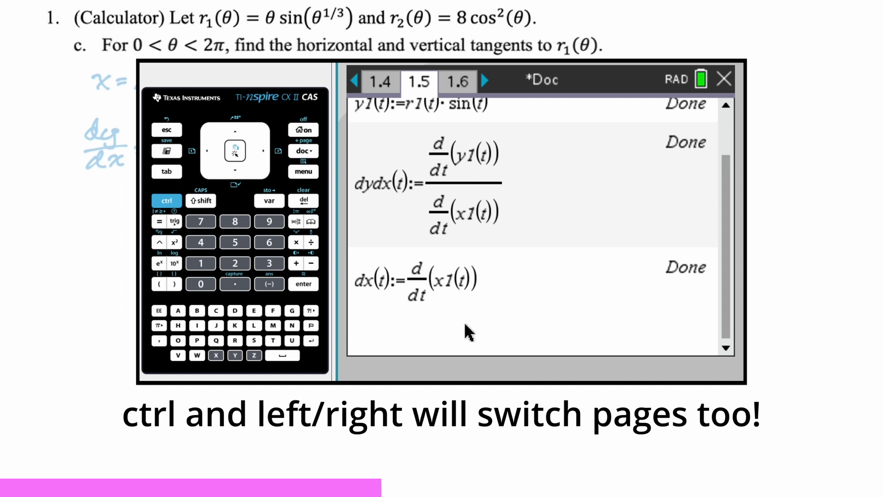
pyautogui.write('y1')
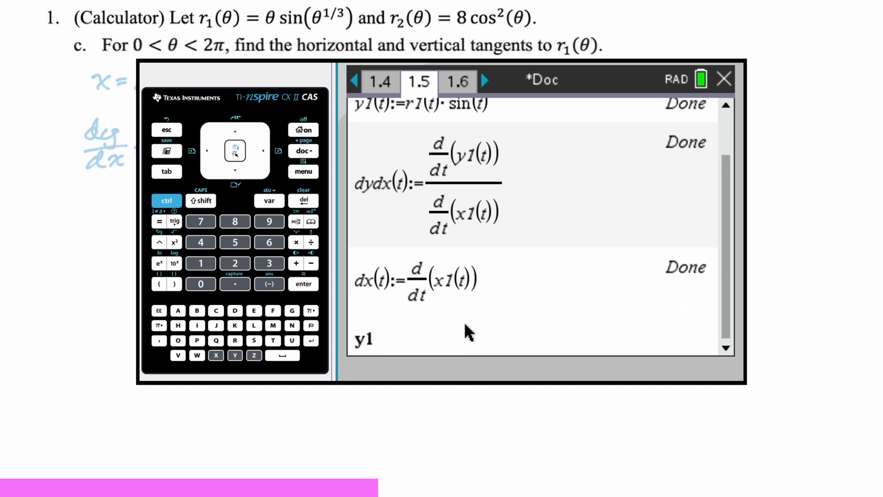
pyautogui.write('(c')
pyautogui.press('Return')
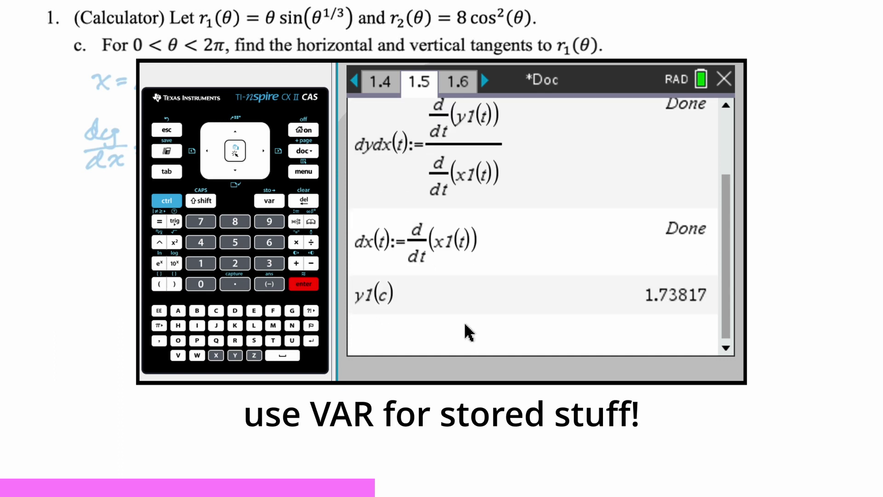
pyautogui.write('y1(d')
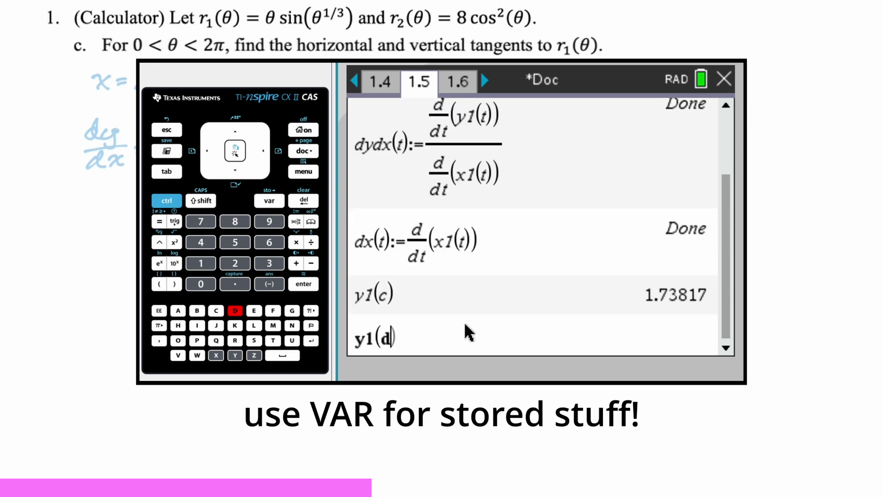
pyautogui.press('Return')
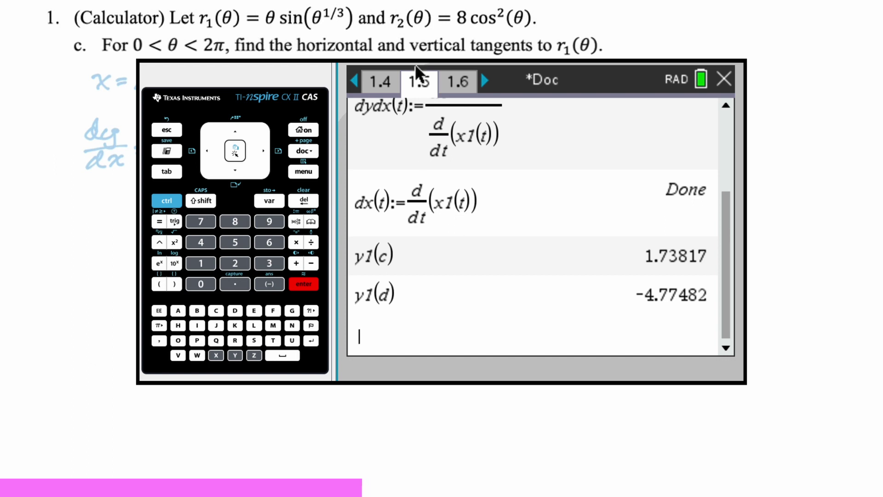
# - Trace r1 on the polar graph page 1.4 to θ = 2.0703 and θ = 4.89945
pyautogui.click(385, 84)
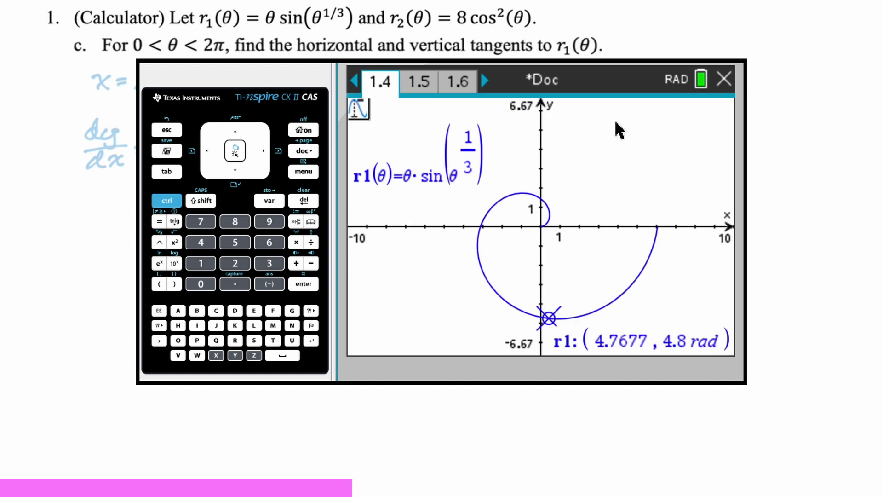
pyautogui.write('2.0703')
pyautogui.press('Return')
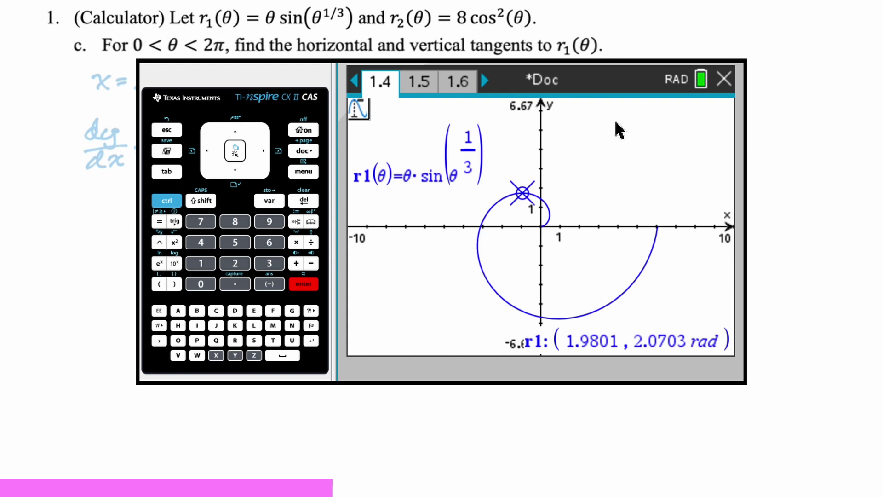
pyautogui.press('Return')
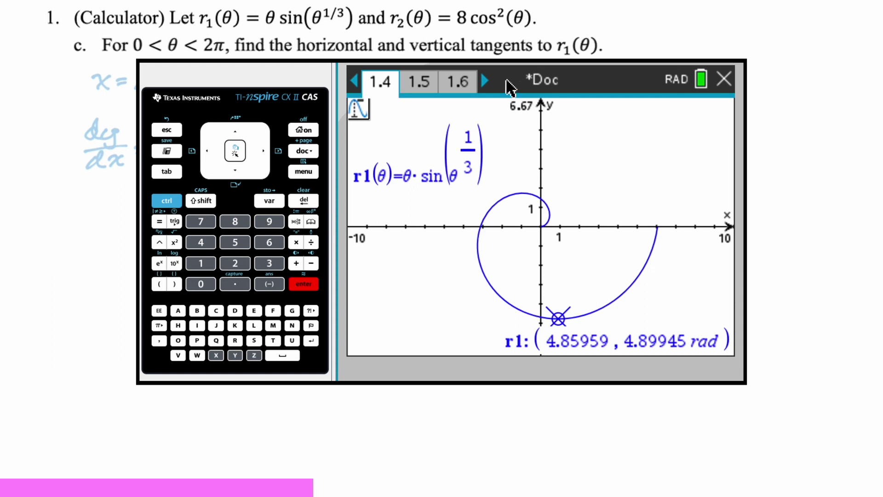
# - Insert a new Graphs page after page 1.6
pyautogui.click(460, 81)
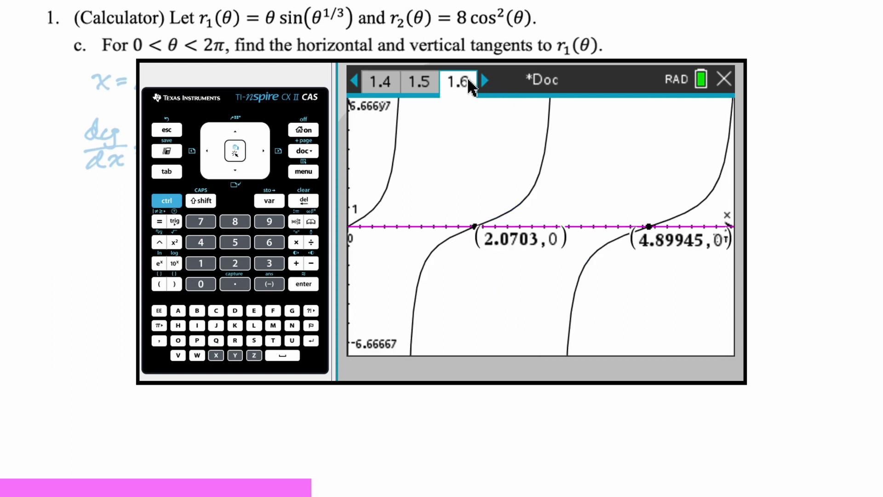
pyautogui.click(307, 152)
pyautogui.press('4')
pyautogui.press('Down')
pyautogui.press('4')
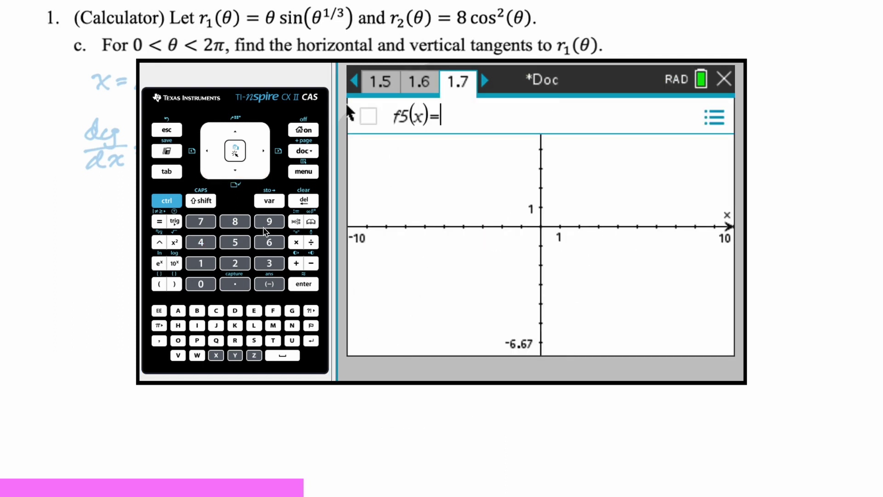
# - Define f5(x) as the stored function dx(x) and graph it on page 1.7
pyautogui.click(271, 201)
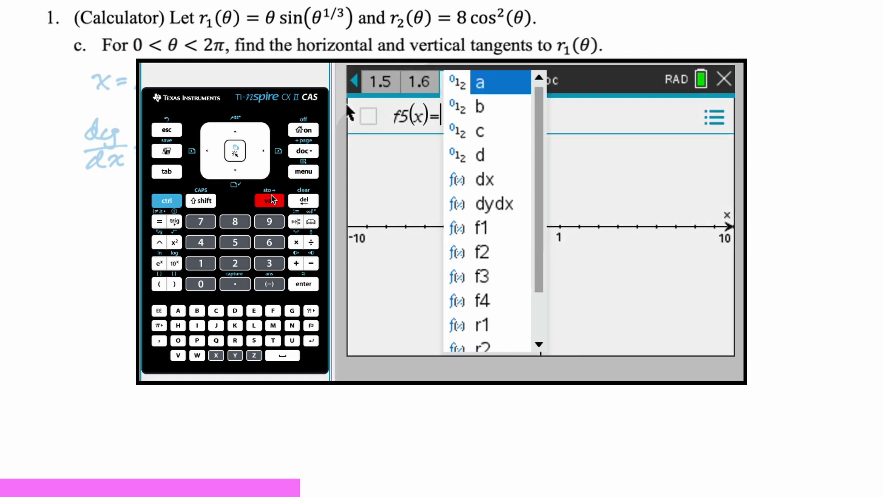
pyautogui.press('Down')
pyautogui.press('Down')
pyautogui.press('Down')
pyautogui.press('Down')
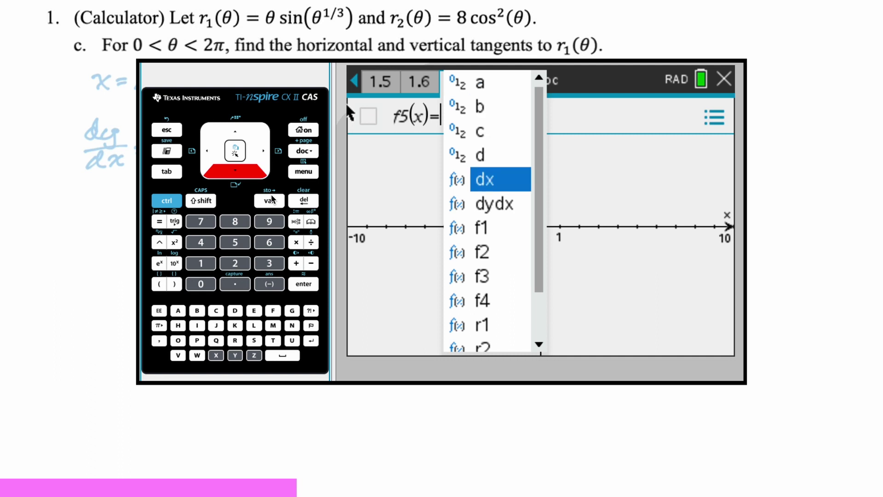
pyautogui.press('Return')
pyautogui.write('x(x')
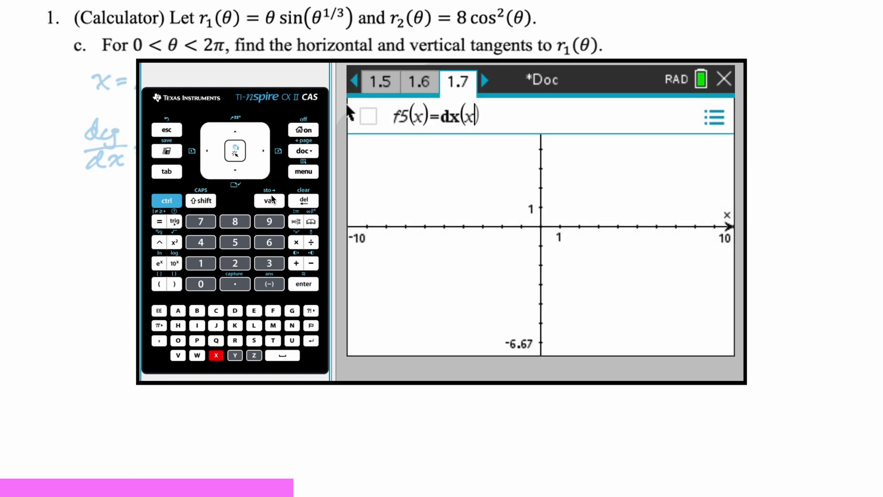
pyautogui.press('Return')
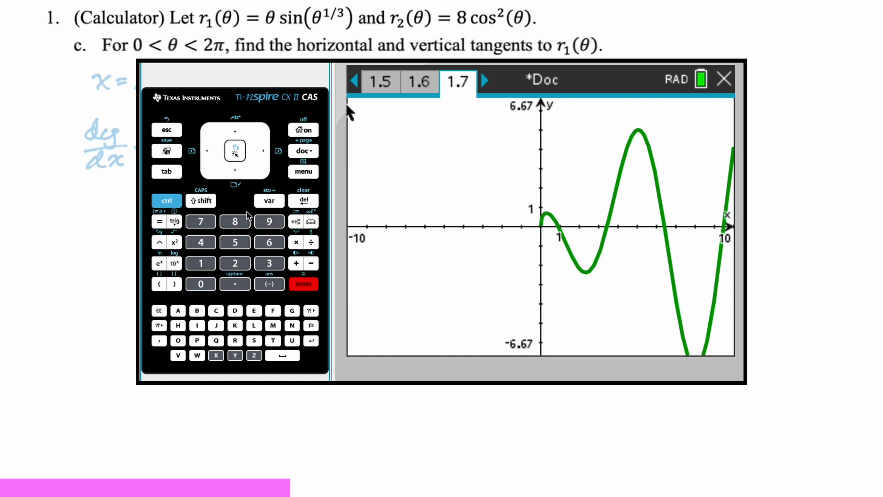
# - Set the graph window on page 1.7 to XMin 0 and XMax 2π
pyautogui.click(305, 174)
pyautogui.press('4')
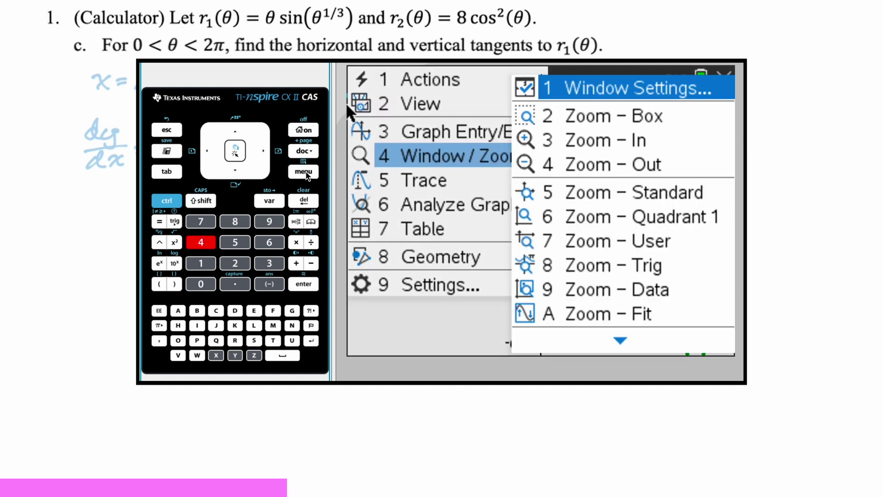
pyautogui.write('1')
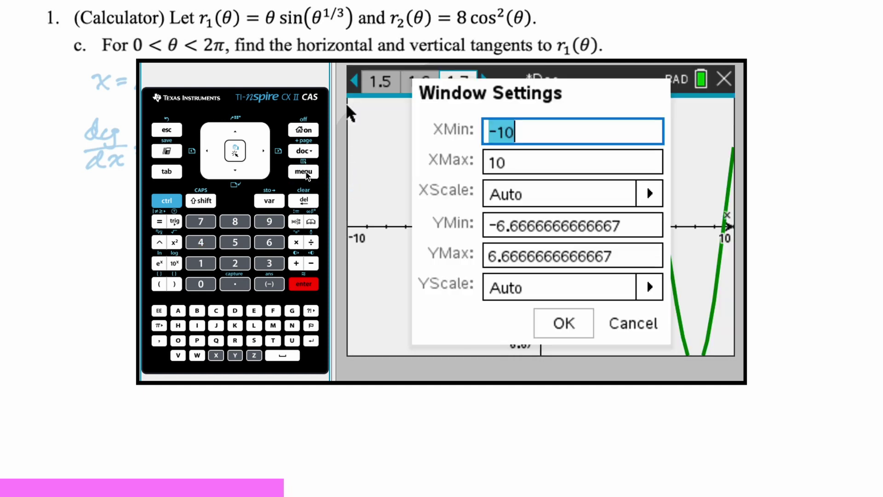
pyautogui.write('0')
pyautogui.press('Tab')
pyautogui.write('2pi')
pyautogui.press('Return')
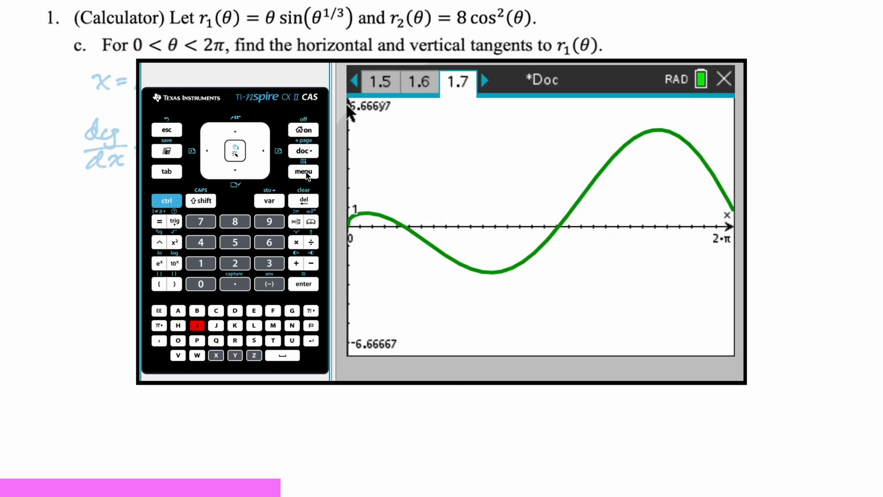
# - Graph the existing function f4(x)=0 together with the dx(x) curve
pyautogui.press('Tab')
pyautogui.press('Up')
pyautogui.press('Up')
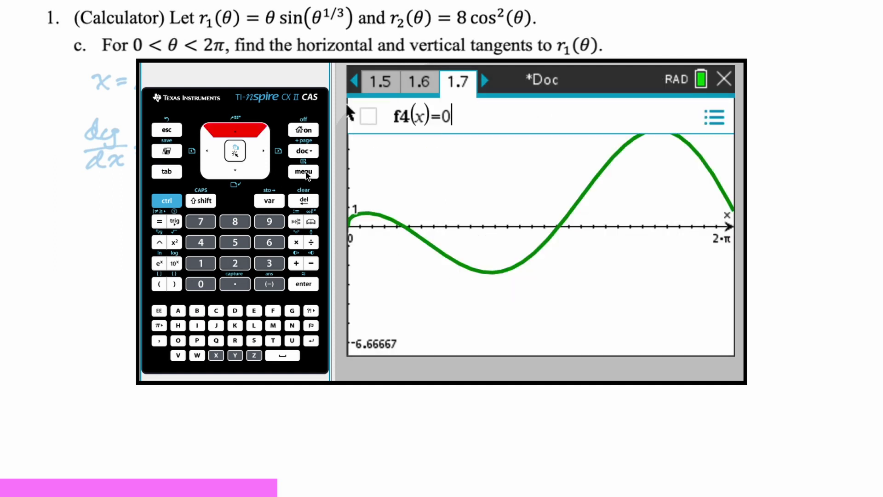
pyautogui.press('Return')
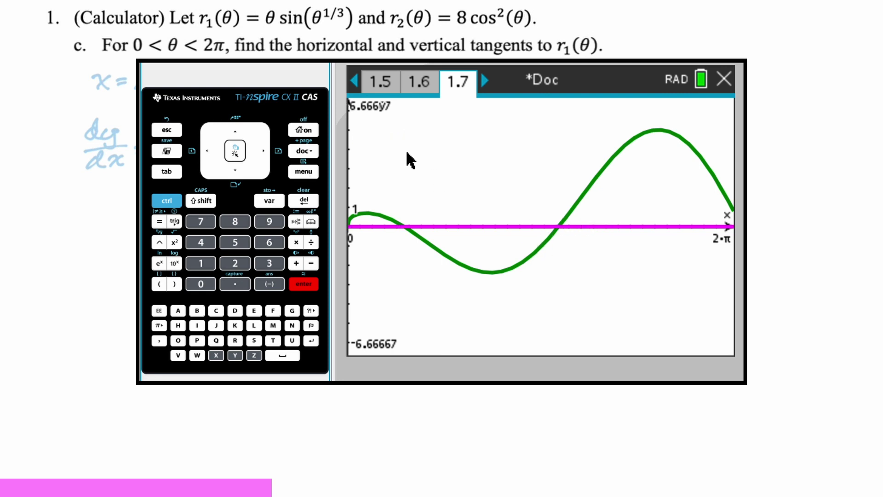
pyautogui.click(305, 173)
pyautogui.press('8')
pyautogui.press('1')
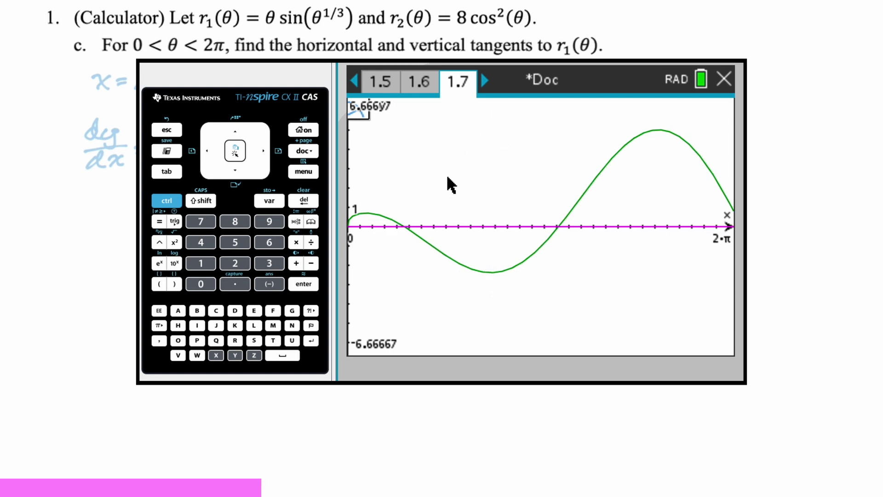
pyautogui.press('Escape')
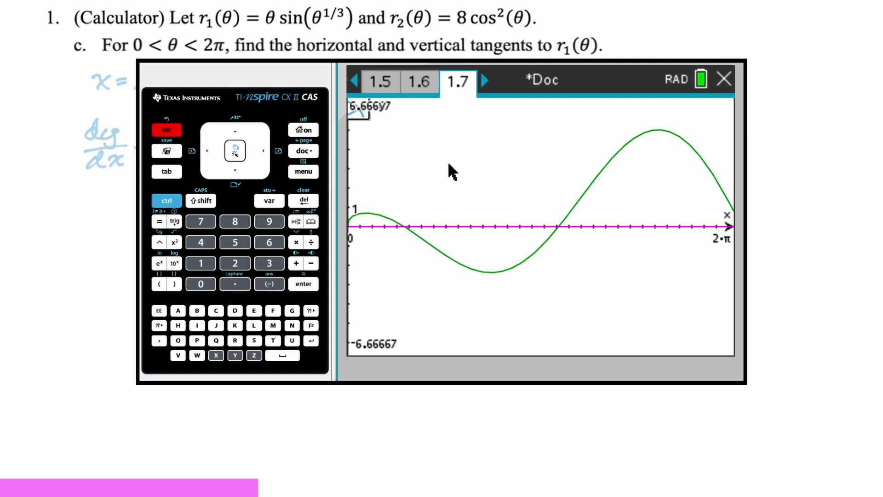
# - Mark the intersection points of the f5 curve and the f4 line on page 1.7
pyautogui.click(304, 174)
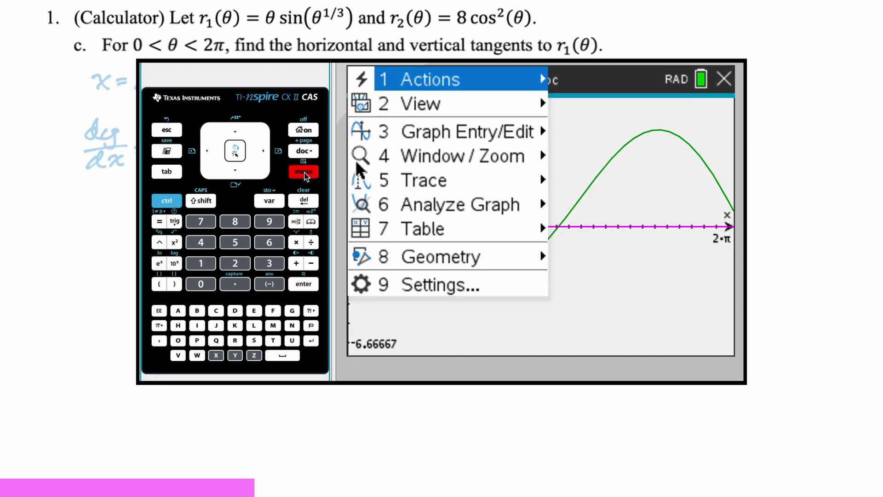
pyautogui.press('8')
pyautogui.press('Escape')
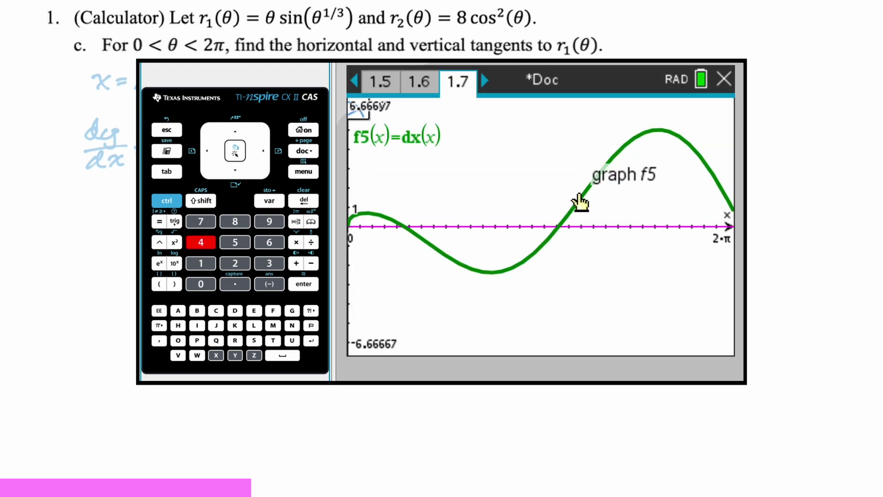
pyautogui.click(601, 226)
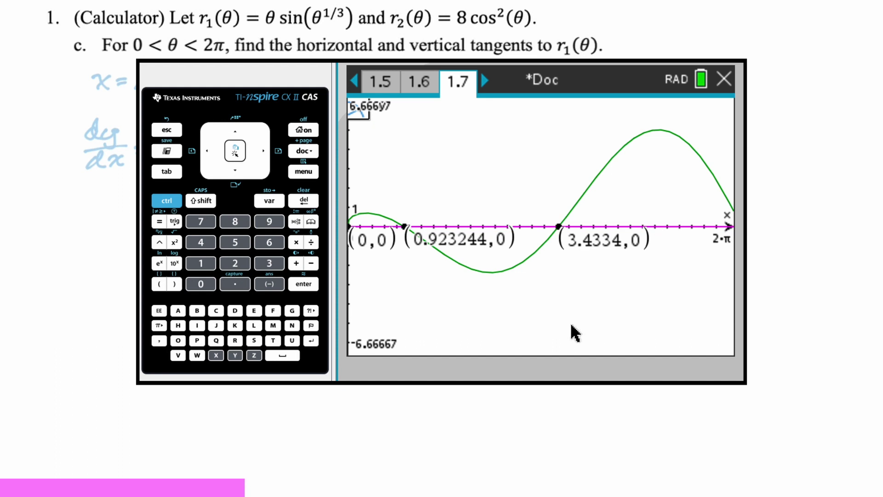
pyautogui.press('Escape')
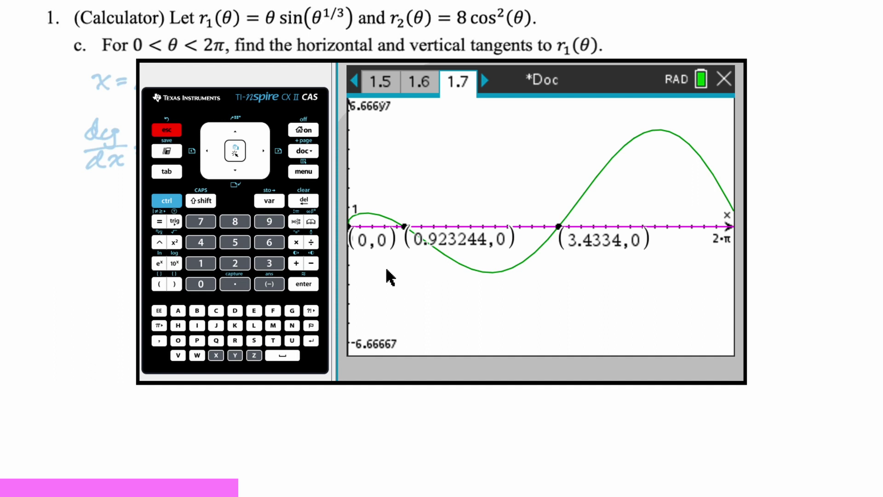
# - Store the x-coordinate of the 0.923244 intersection point as variable e
pyautogui.rightClick(456, 242)
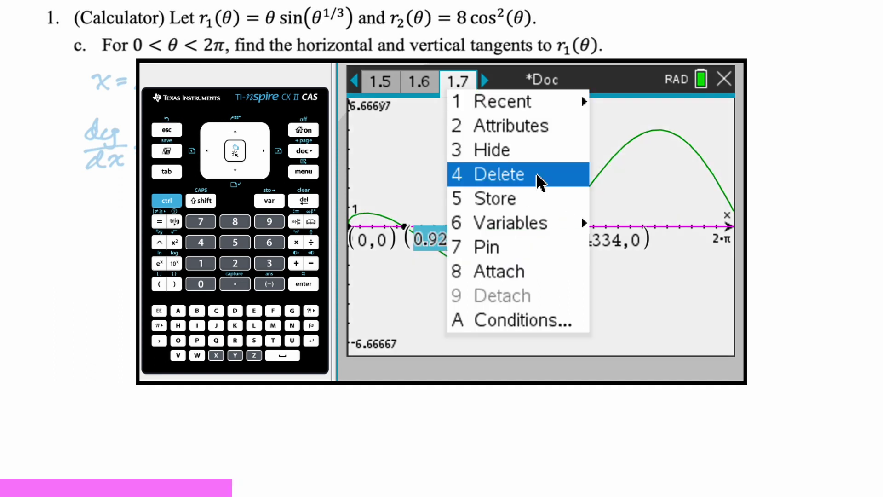
pyautogui.click(502, 201)
pyautogui.write('a')
pyautogui.press('Return')
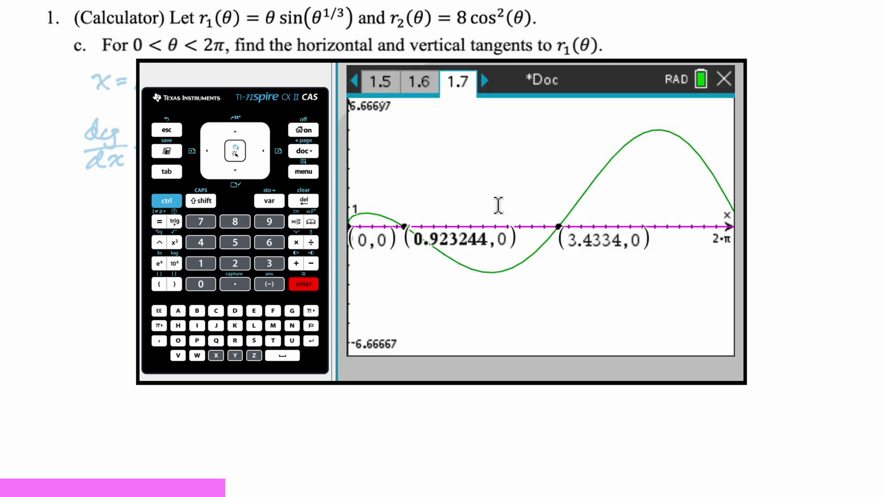
# - Store the x-coordinate of the 3.4334 intersection point as variable f
pyautogui.rightClick(607, 242)
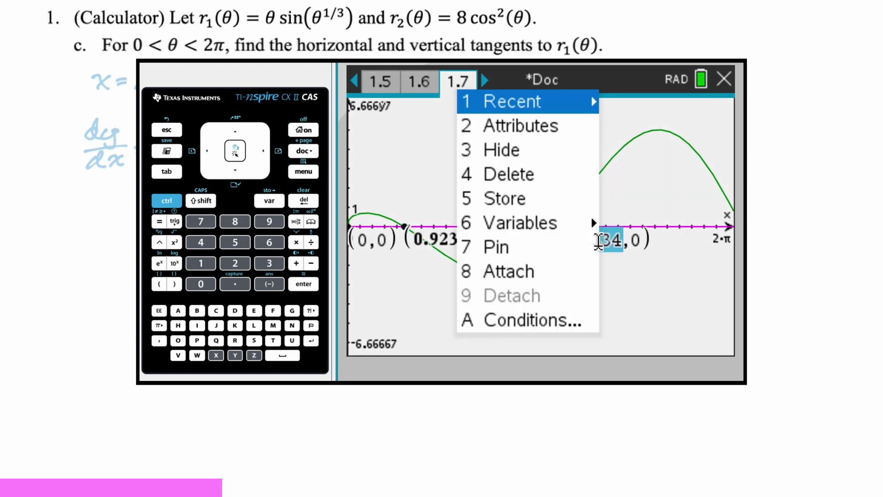
pyautogui.moveTo(545, 214)
pyautogui.click(543, 198)
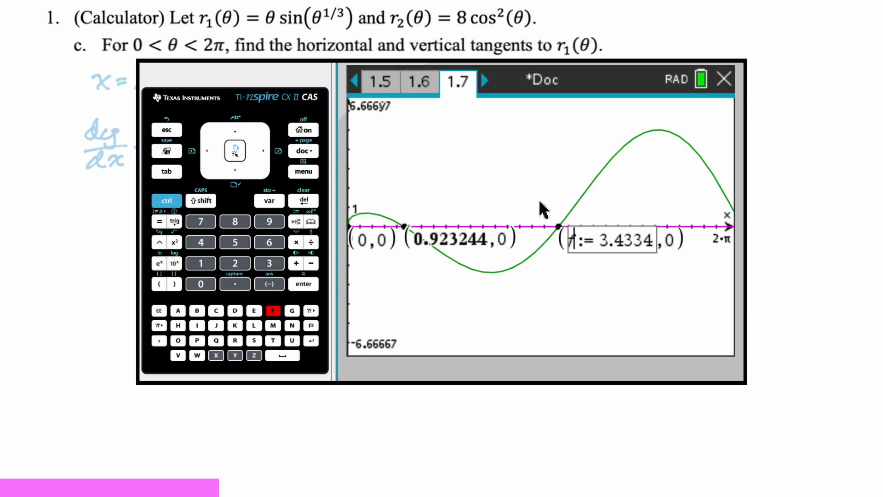
pyautogui.write('b')
pyautogui.press('Return')
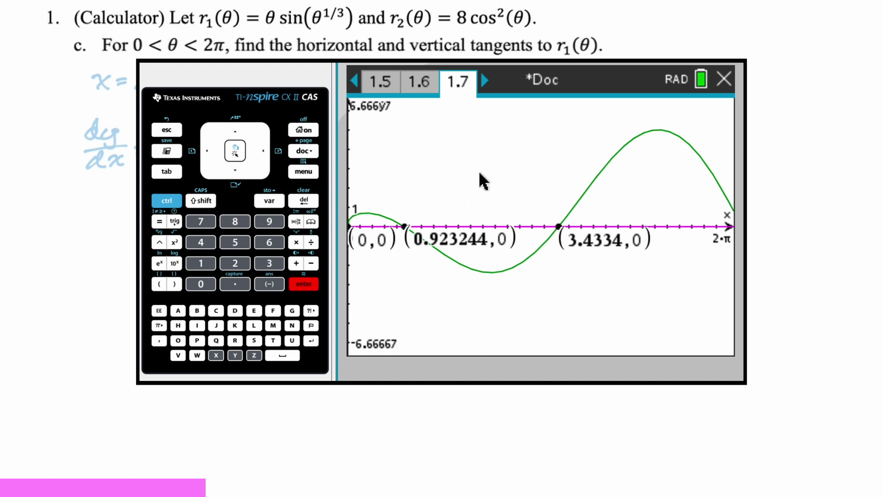
# - Insert a new Calculator page after page 1.7
pyautogui.click(305, 154)
pyautogui.press('Down')
pyautogui.press('Down')
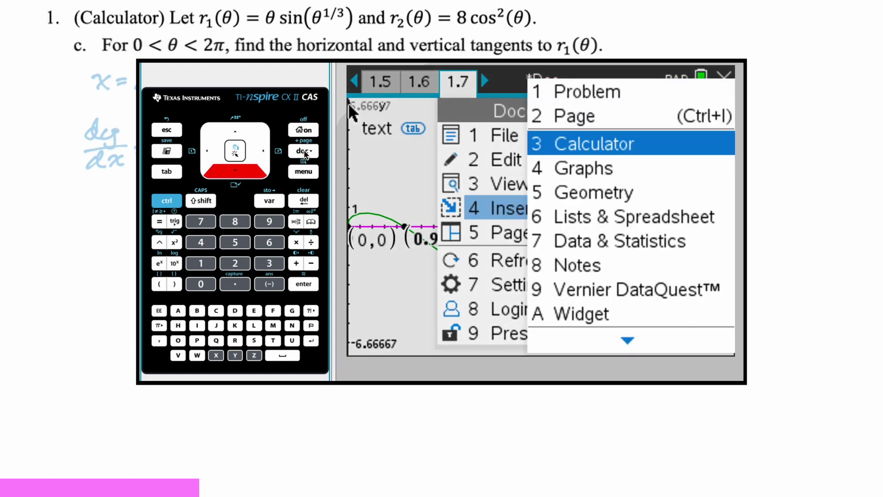
pyautogui.press('Return')
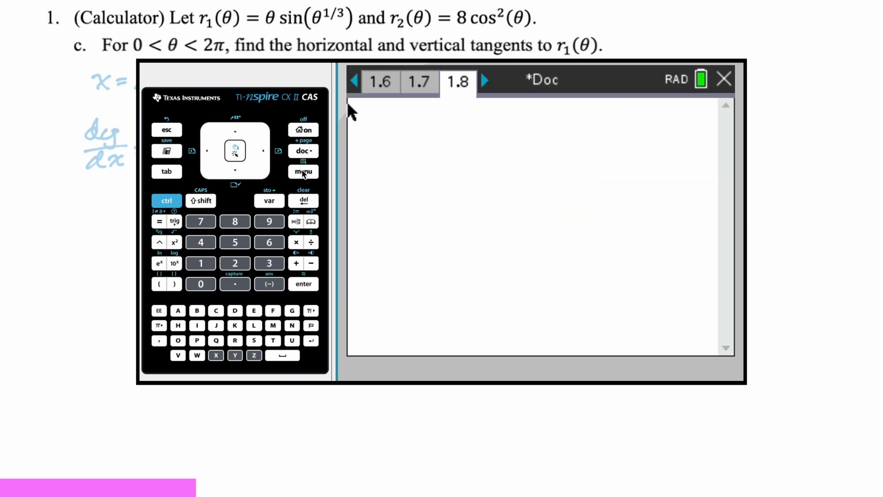
# - Evaluate x1(e) and x1(f) on the new Calculator page
pyautogui.write('x')
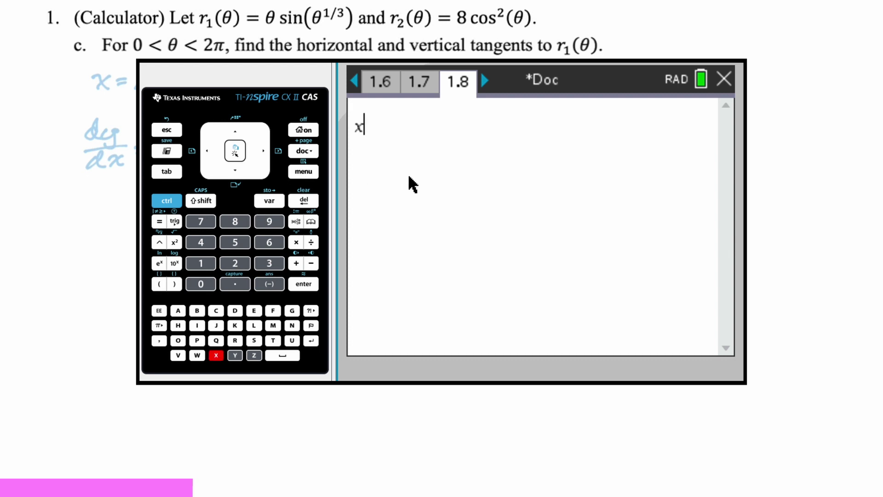
pyautogui.write('1(t')
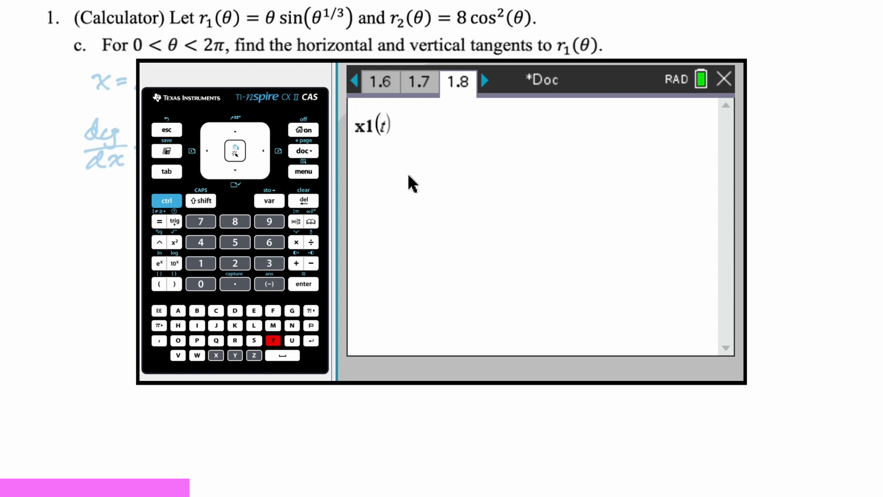
pyautogui.press('BackSpace')
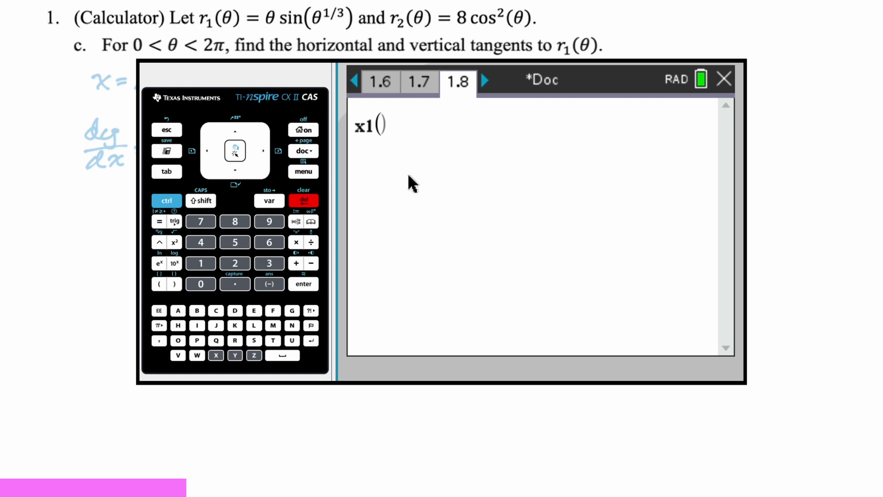
pyautogui.write('e')
pyautogui.press('Return')
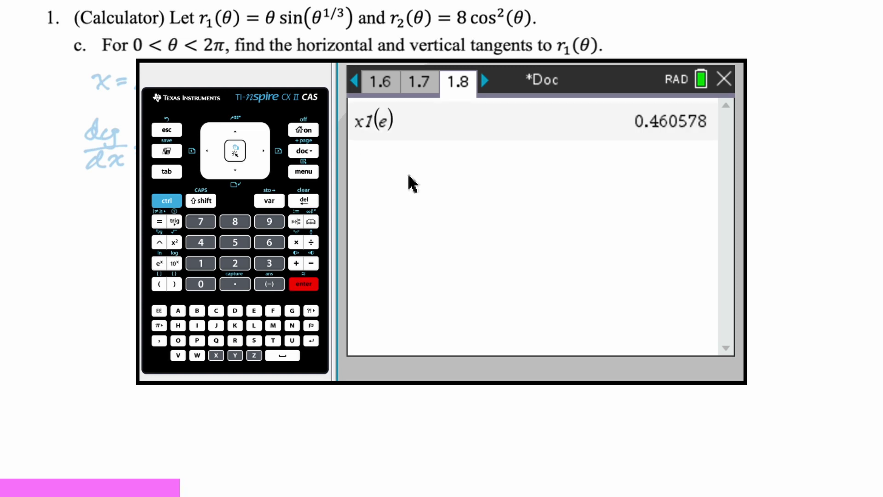
pyautogui.write('x1(f')
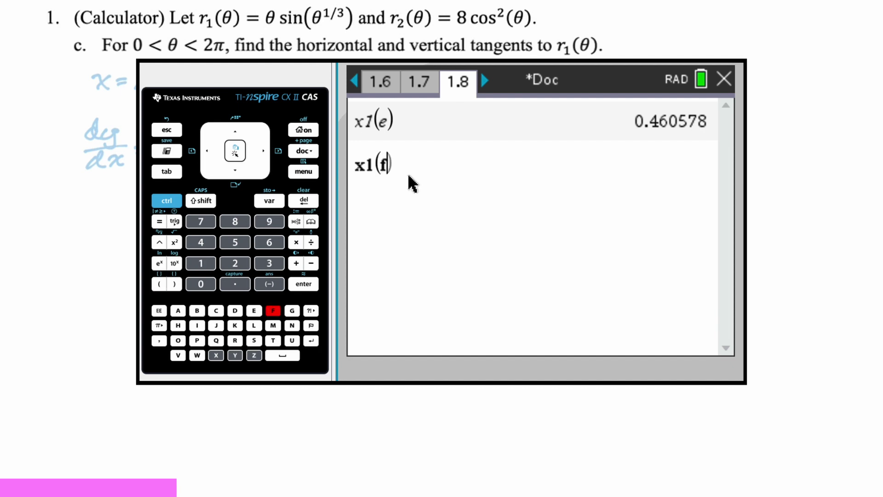
pyautogui.press('Return')
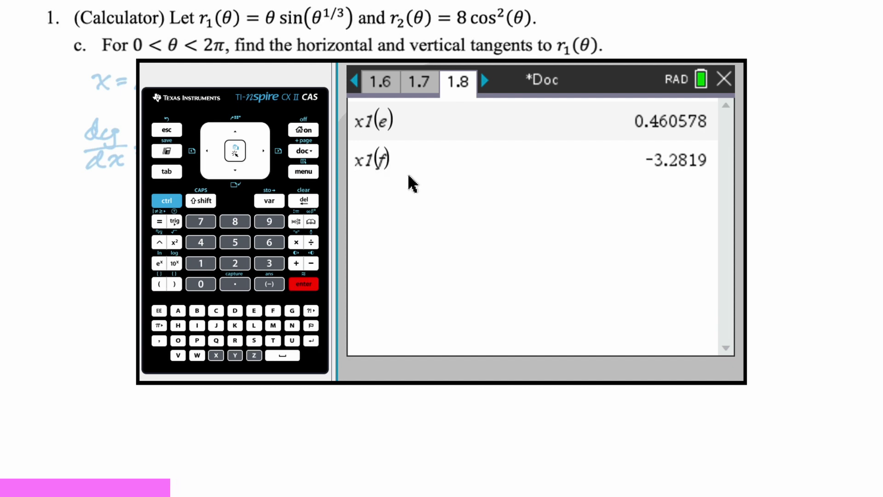
pyautogui.write('f')
pyautogui.press('Return')
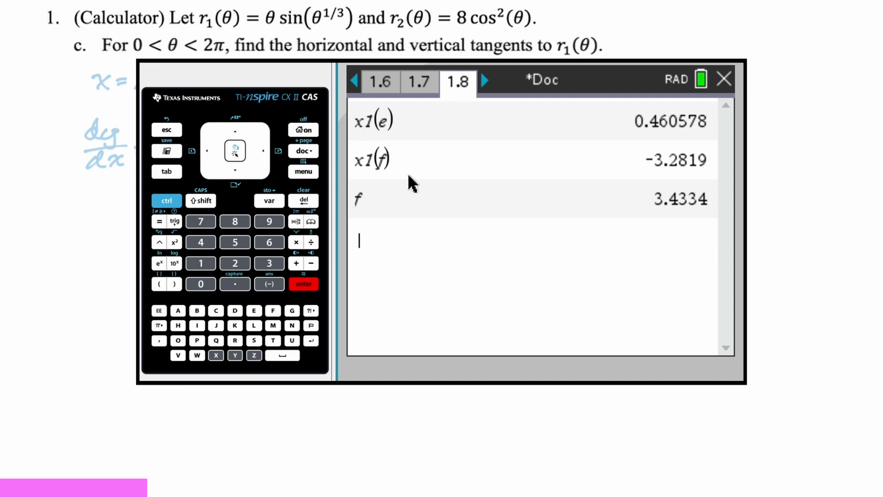
pyautogui.press('Up')
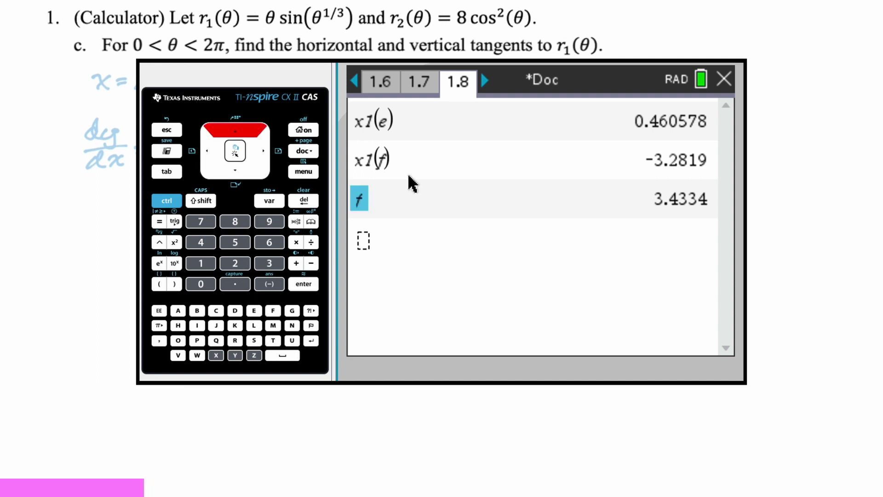
pyautogui.press('Right')
pyautogui.press('BackSpace')
pyautogui.press('Down')
# - Evaluate the stored variables e and f, in that order, below the x1 results
pyautogui.write('e')
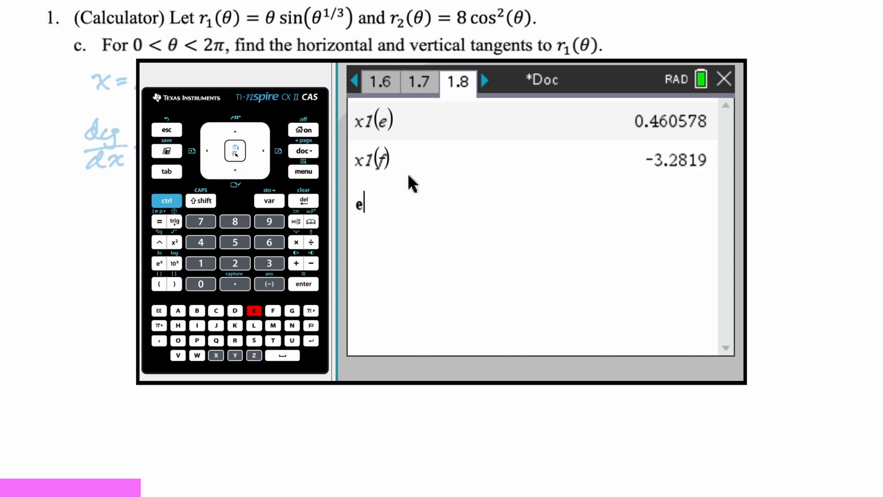
pyautogui.press('Return')
pyautogui.write('f')
pyautogui.press('Return')
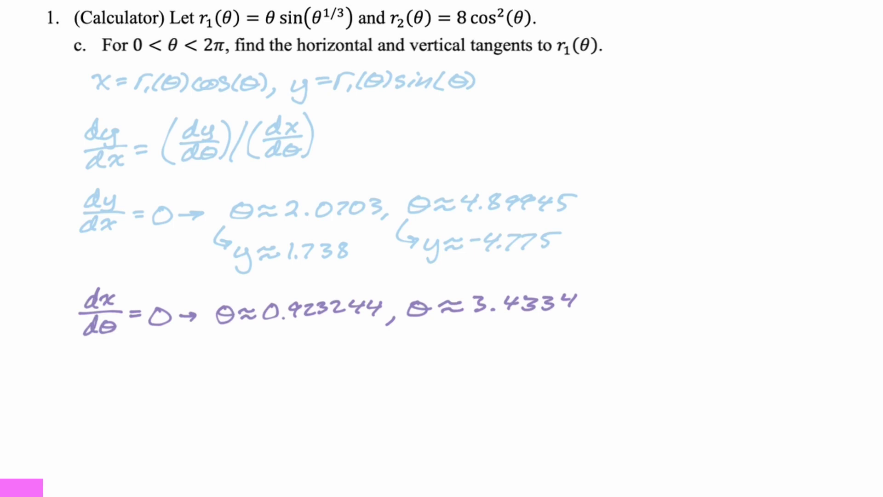
# - In the handwritten notes, write x≈0.461 under θ≈0.923244 and x≈3.4334 under θ≈3.4334, each with a hooked arrow
pyautogui.moveTo(210, 331)
pyautogui.mouseDown()
pyautogui.moveTo(245, 357)
pyautogui.moveTo(246, 347)
pyautogui.moveTo(267, 345)
pyautogui.moveTo(266, 356)
pyautogui.moveTo(311, 357)
pyautogui.moveTo(316, 347)
pyautogui.moveTo(343, 359)
pyautogui.mouseUp()
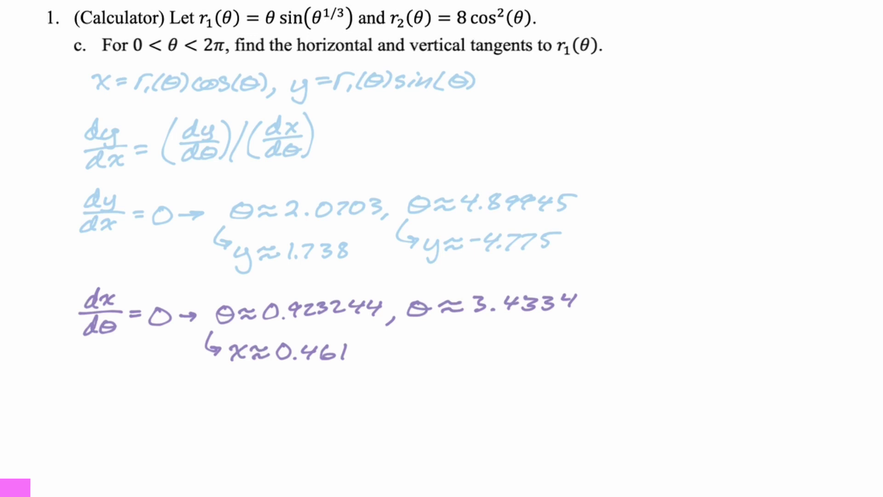
pyautogui.moveTo(395, 323)
pyautogui.mouseDown()
pyautogui.moveTo(409, 346)
pyautogui.moveTo(447, 340)
pyautogui.moveTo(475, 351)
pyautogui.moveTo(499, 341)
pyautogui.moveTo(506, 349)
pyautogui.moveTo(533, 337)
pyautogui.moveTo(543, 349)
pyautogui.moveTo(557, 346)
pyautogui.mouseUp()
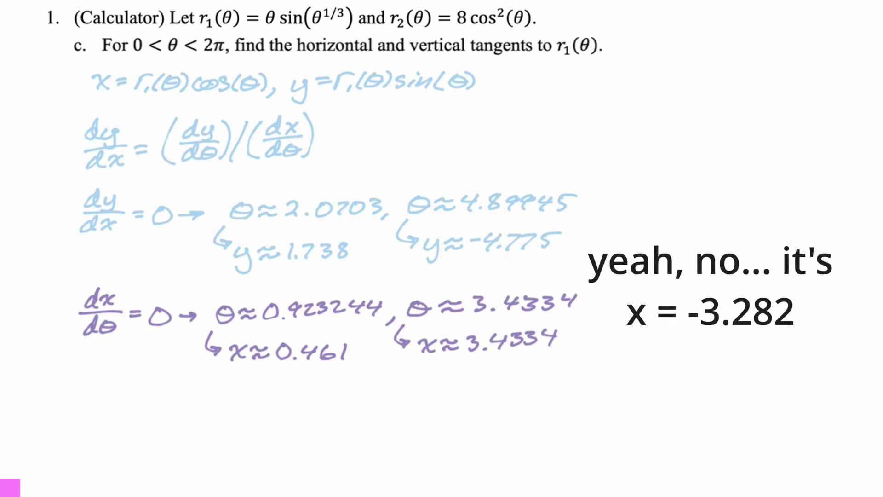